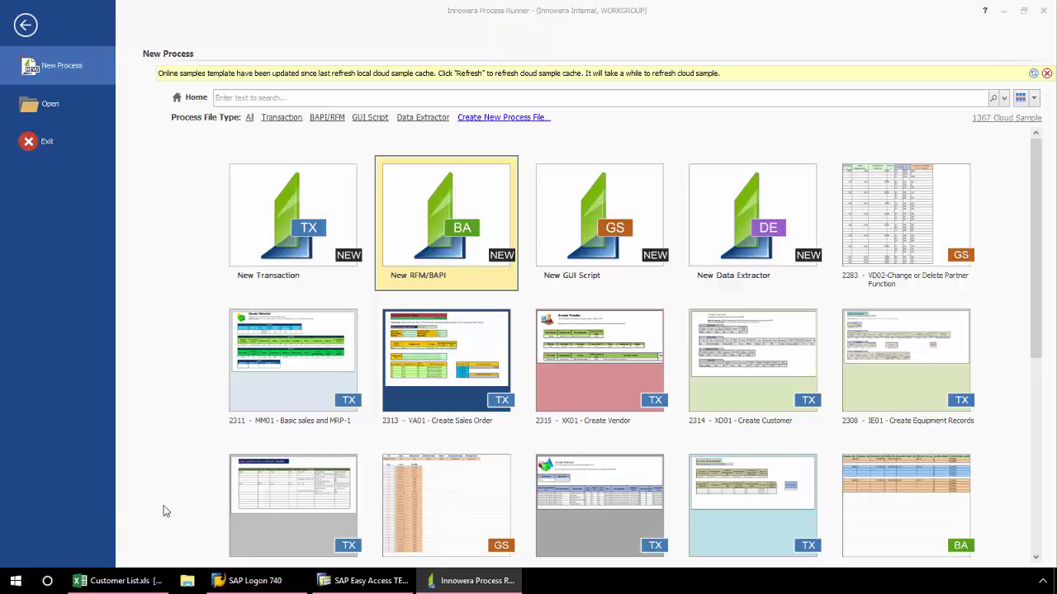
Check the customer numbers in Customer List.xls, and create a new BAPI/RFM process in Innowera Process Runner using BAPI_CUSTOMER_GETDETAIL2.
click(115, 583)
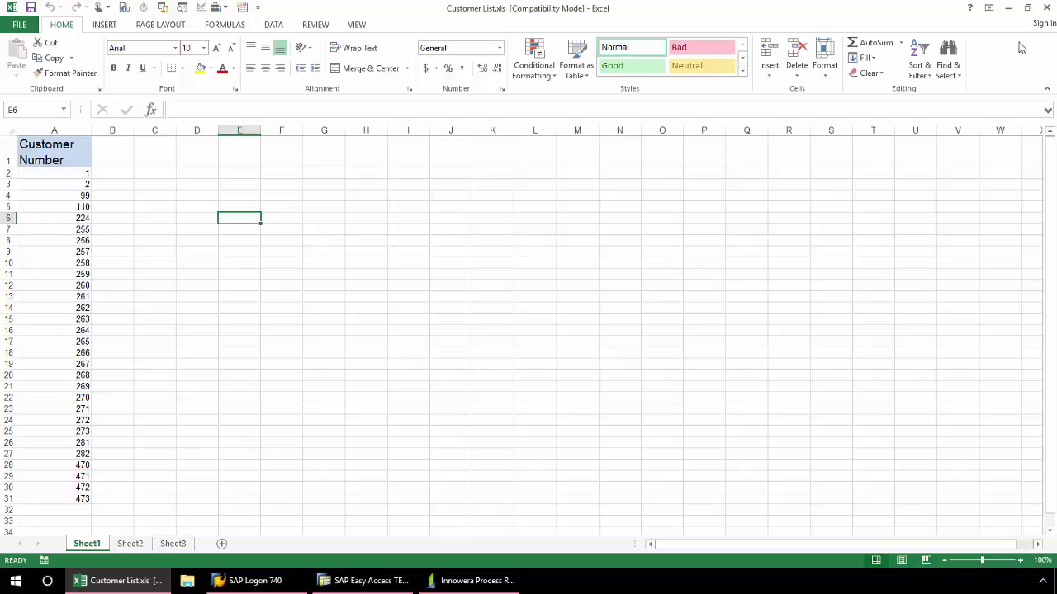
click(1008, 7)
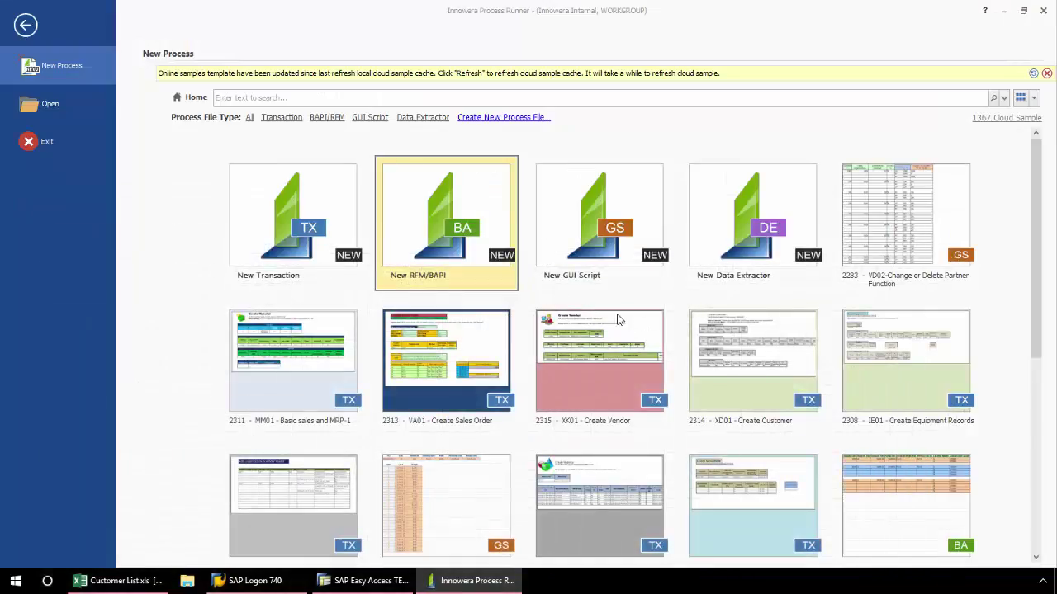
click(475, 259)
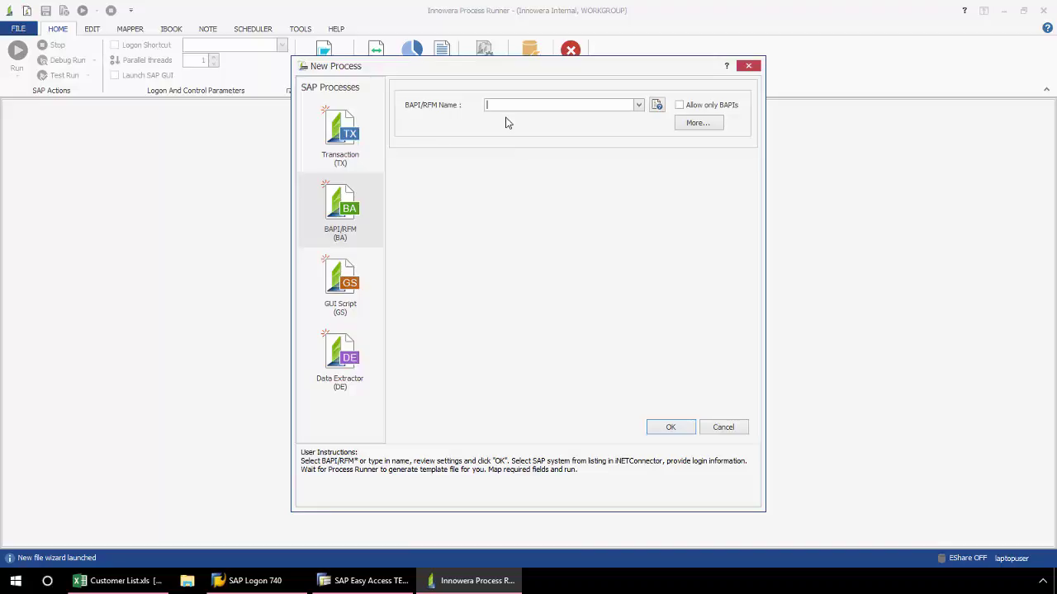
text(BAPI)
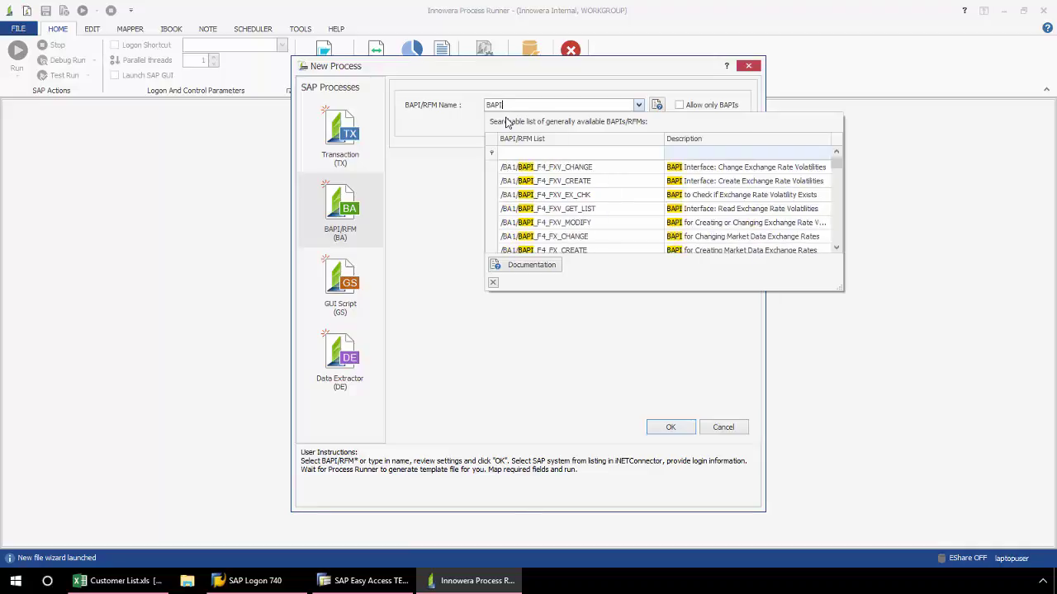
text(_C)
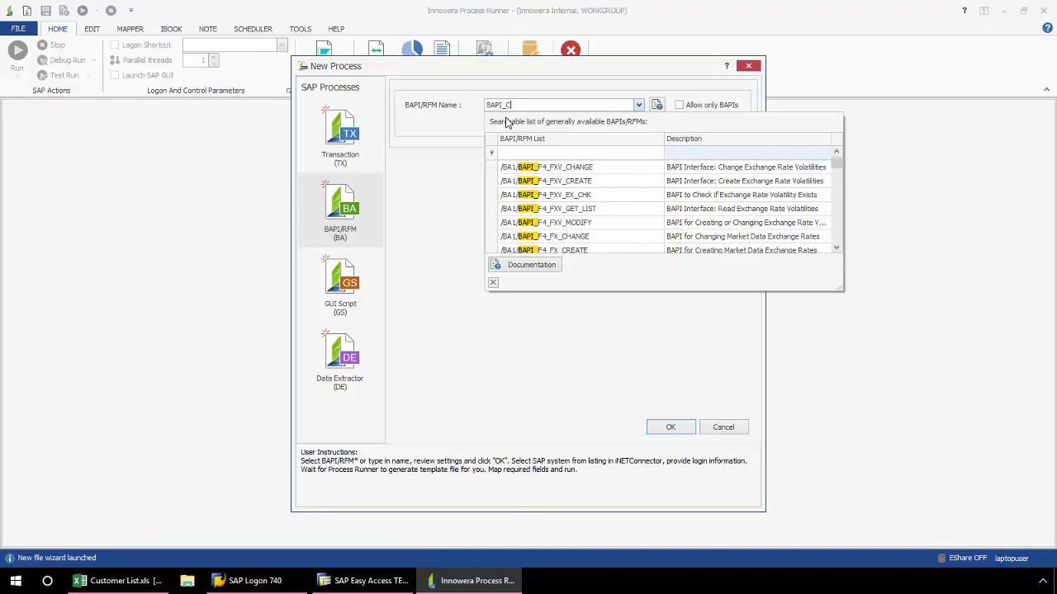
text(USTO)
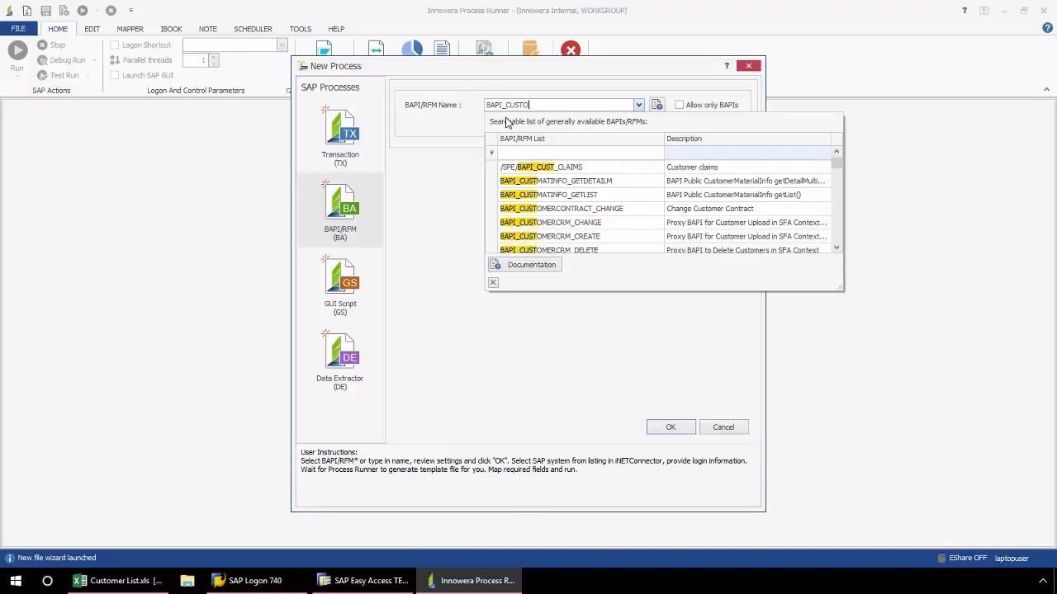
text(MER)
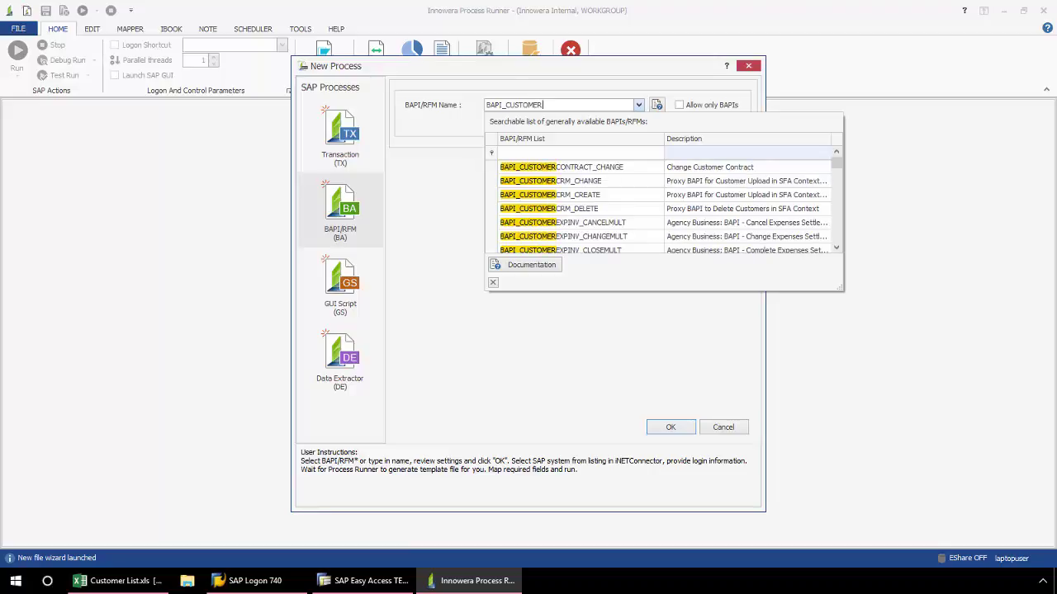
text(_)
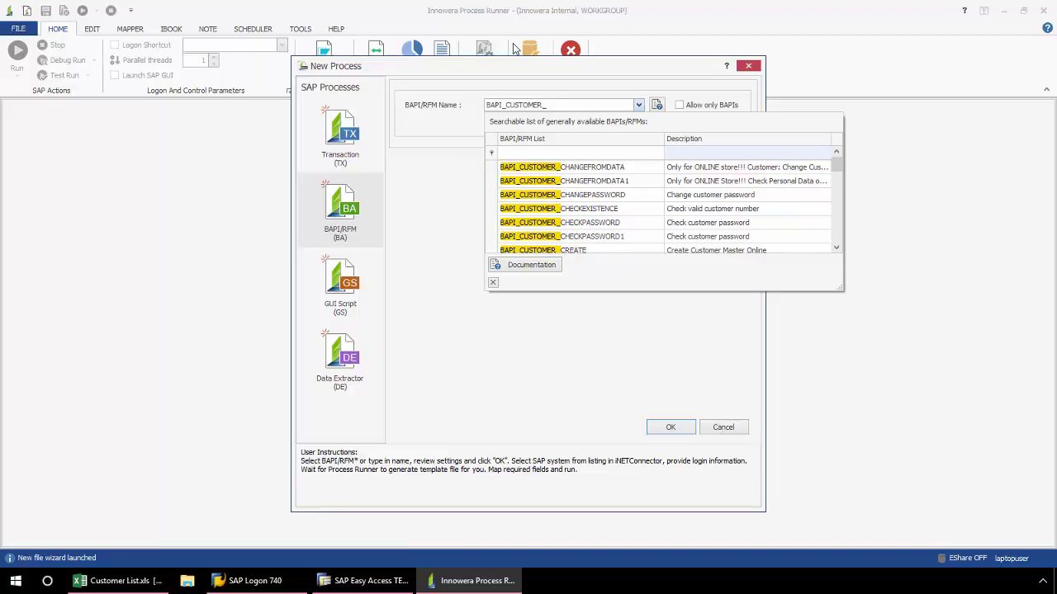
text(GET)
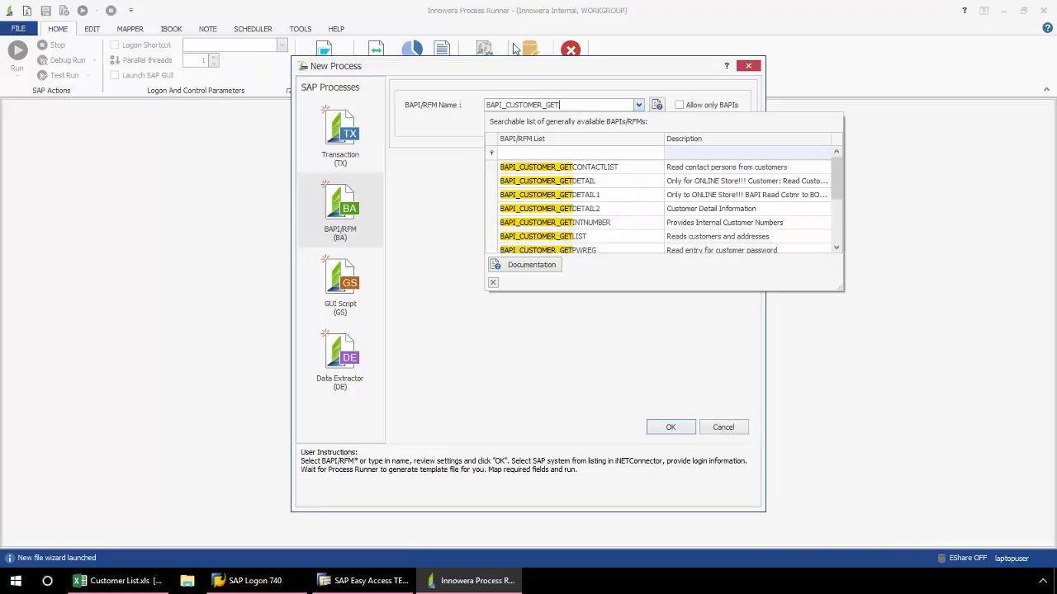
click(553, 209)
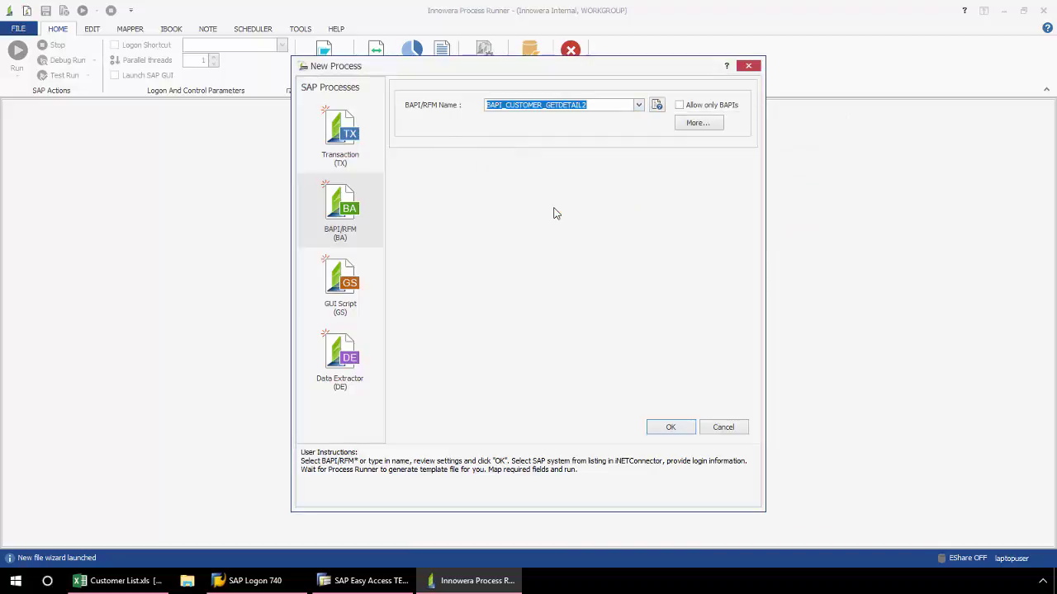
click(670, 429)
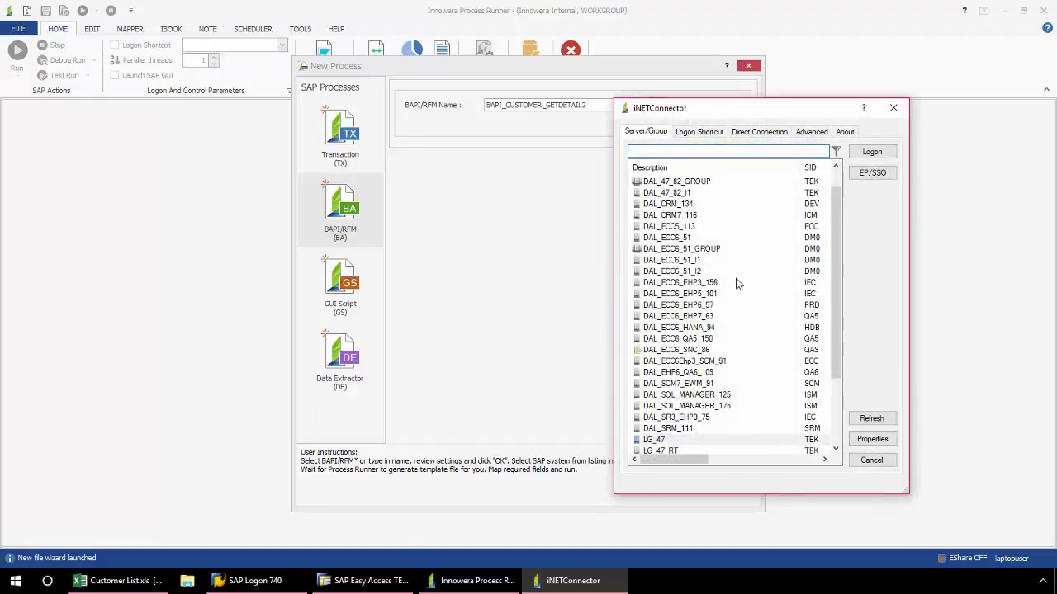
Log on to the LG_47 SAP system, entering the account password.
click(656, 439)
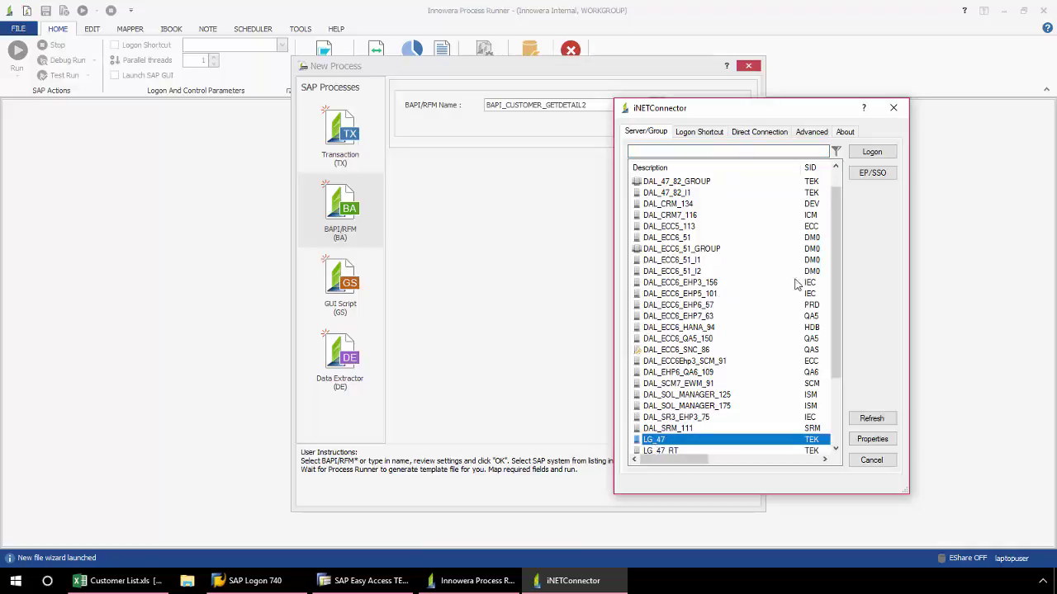
click(876, 155)
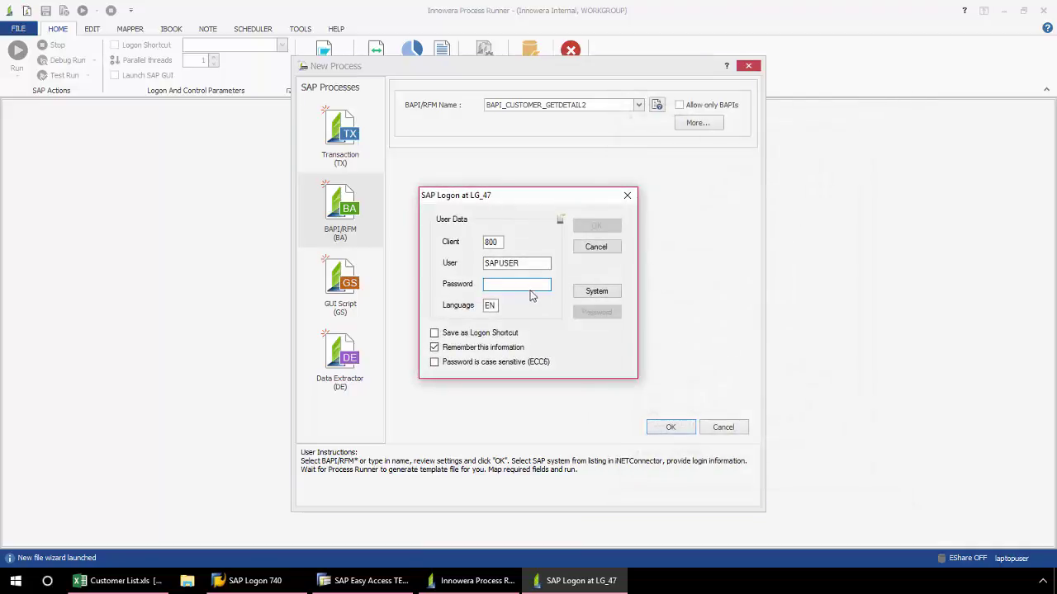
text(****)
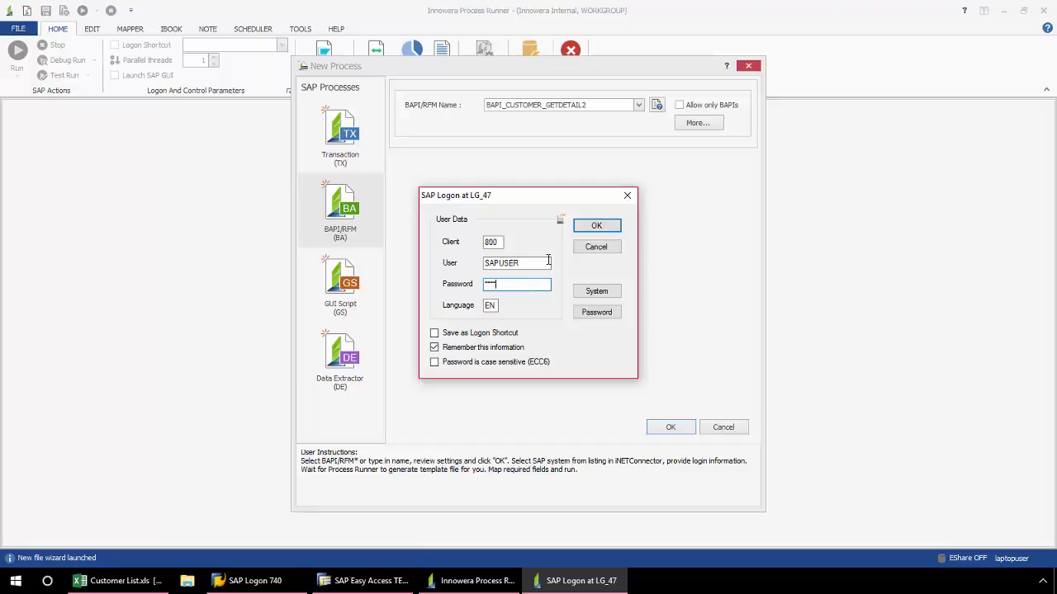
click(591, 225)
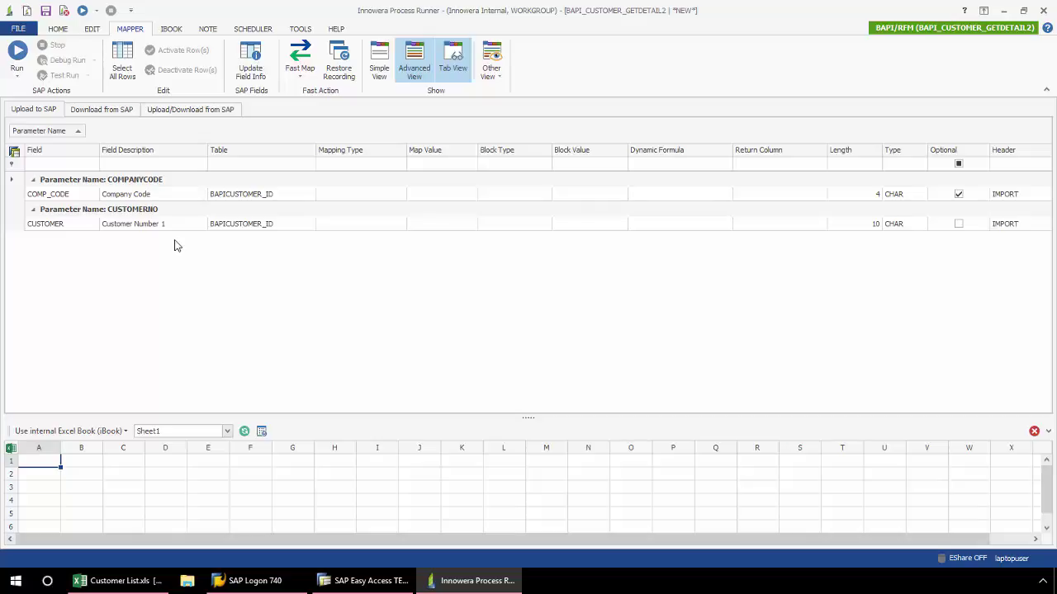
Switch the mapping sheet to an external Excel file, choosing Customer List.xls from the Desktop.
click(125, 433)
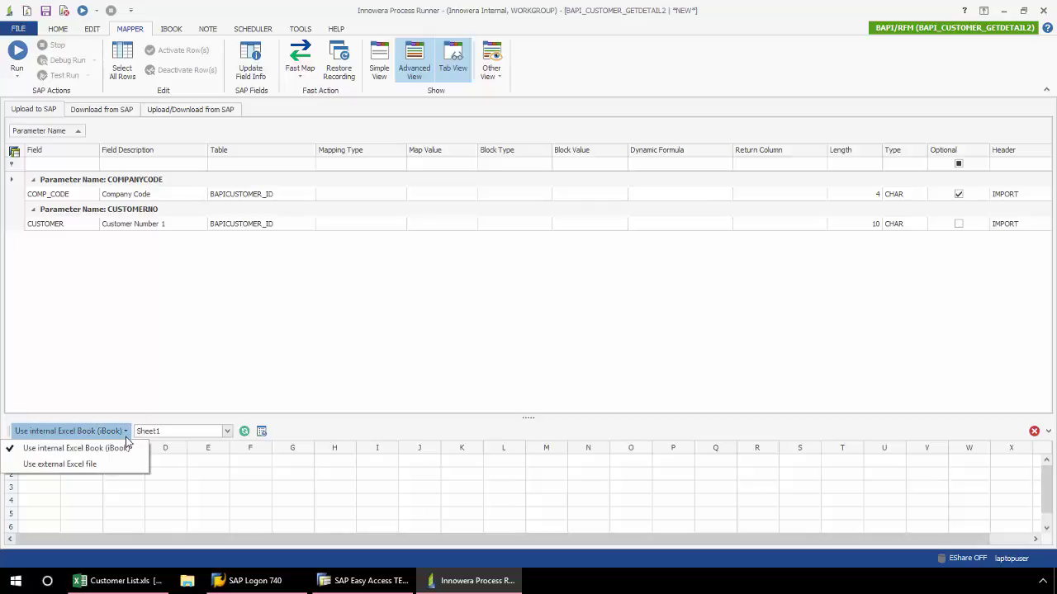
click(110, 465)
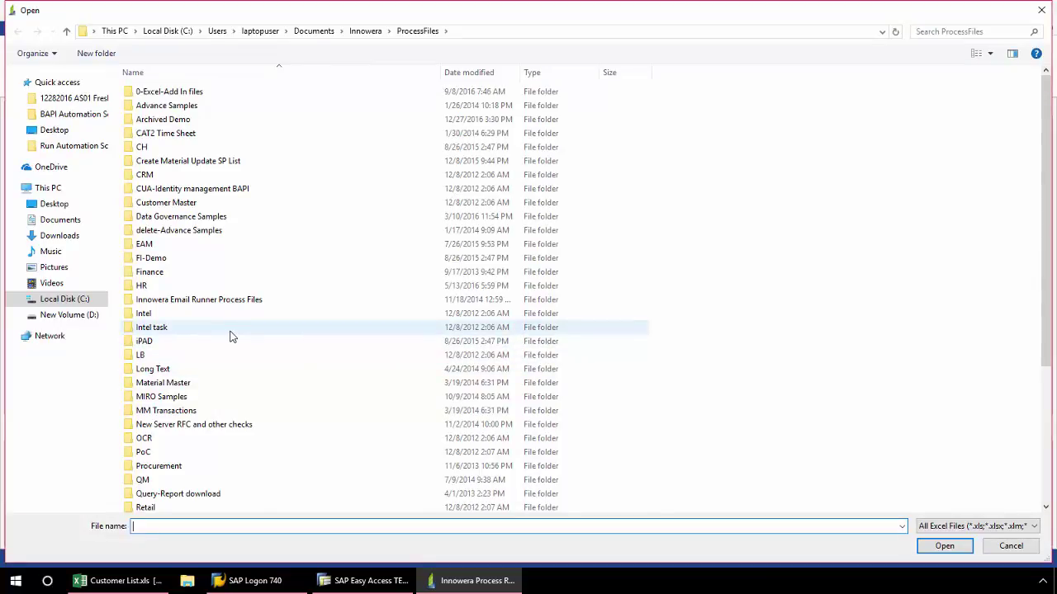
click(53, 130)
click(182, 93)
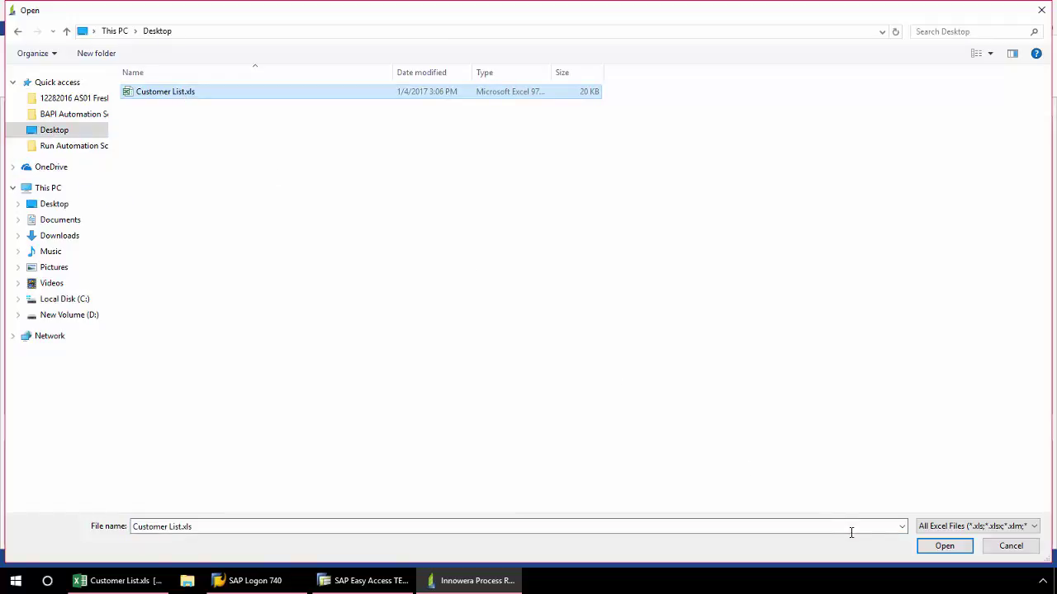
click(943, 546)
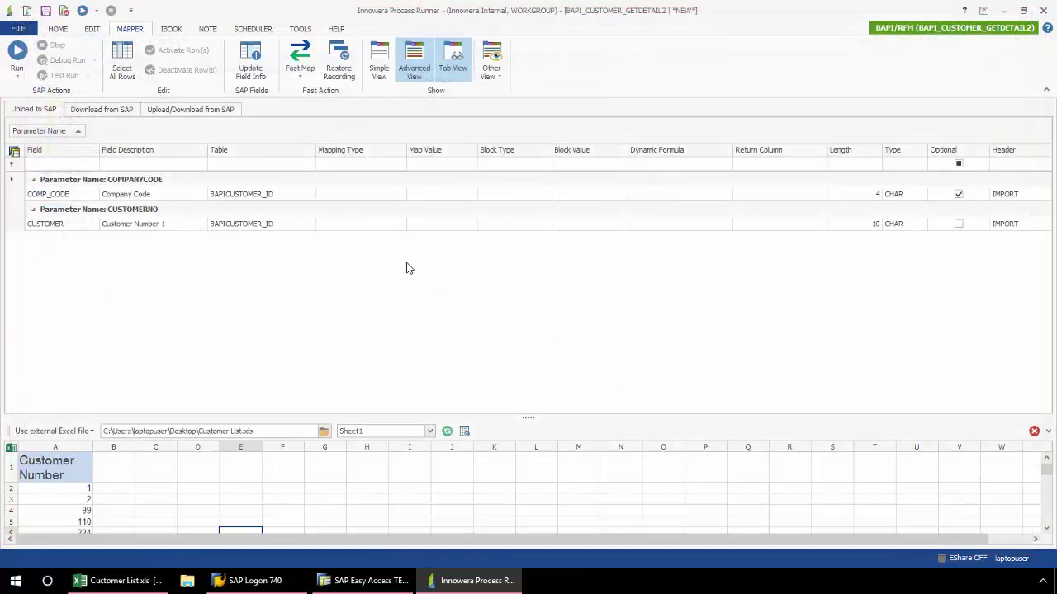
Map Excel column A to the CUSTOMER upload field so customer numbers are sent from the sheet to SAP.
drag(418, 415, 420, 289)
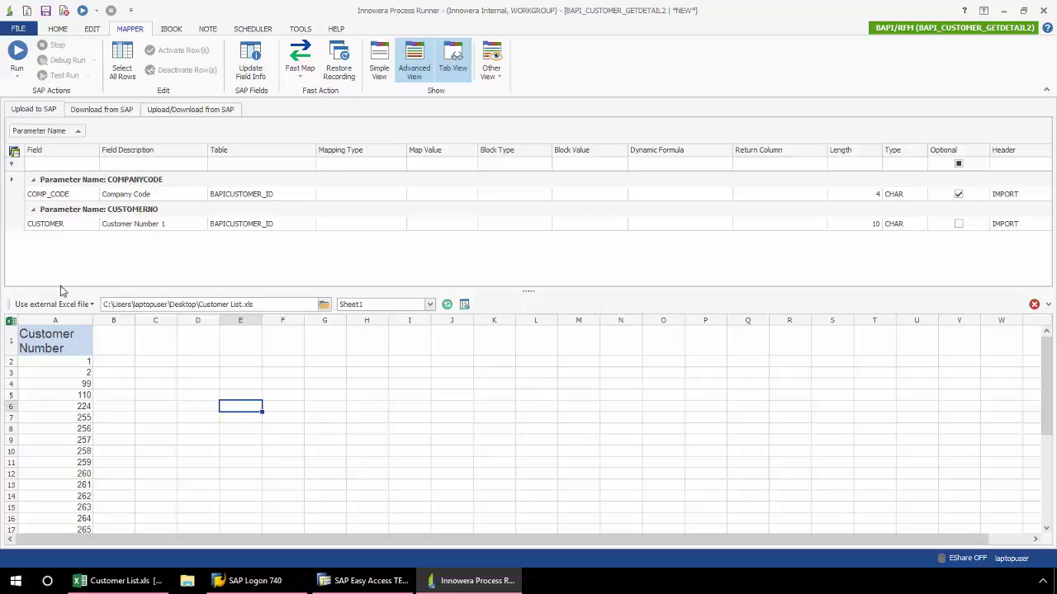
drag(56, 320, 350, 223)
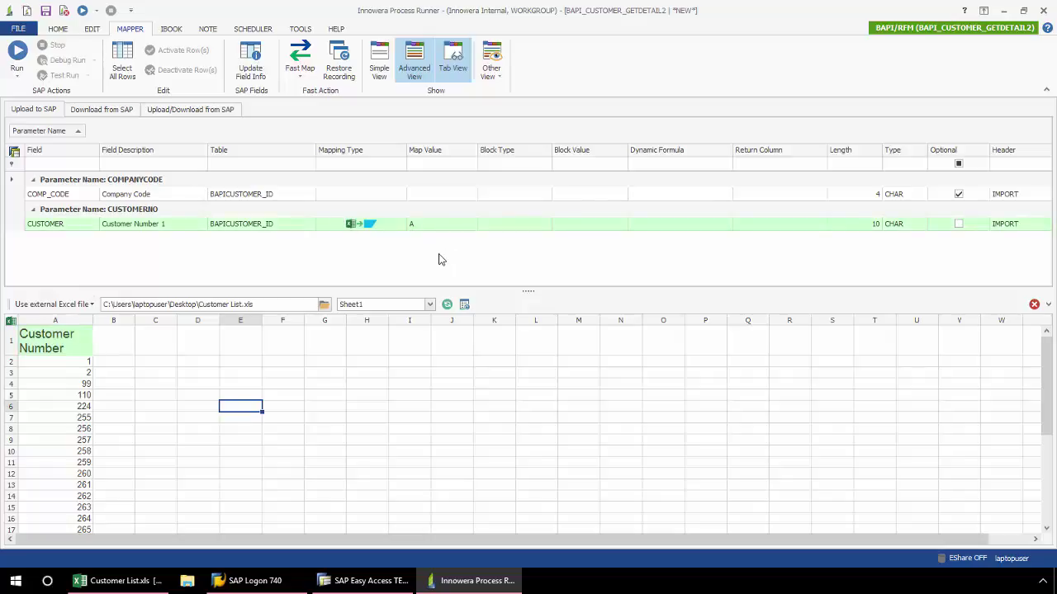
click(396, 226)
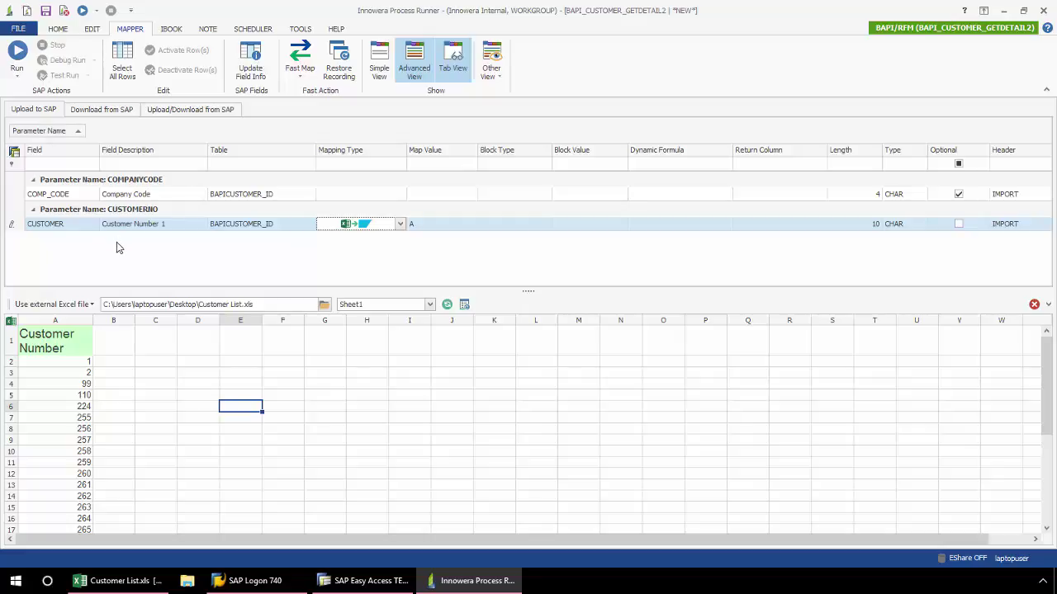
Among the fields for download from SAP, select the CUSTOMERADDRESS rows from NAME through COUNTRY.
click(115, 114)
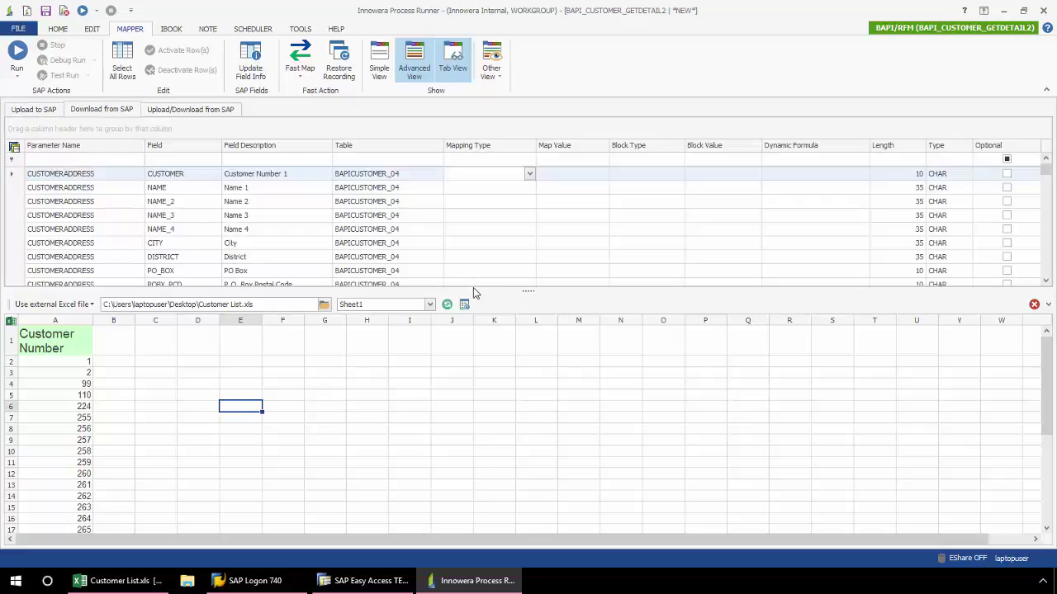
drag(472, 285, 464, 410)
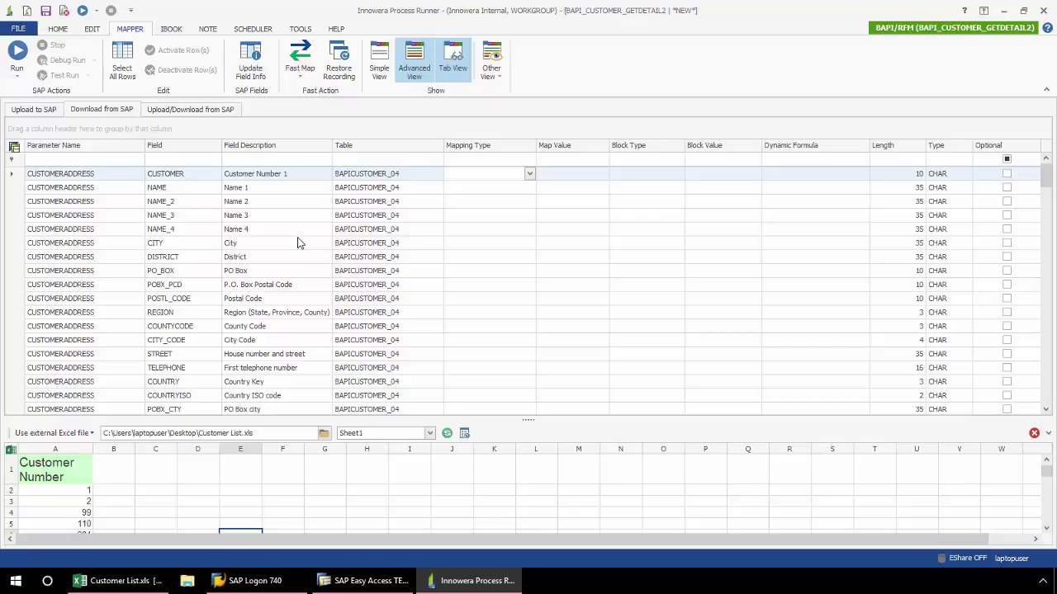
click(206, 190)
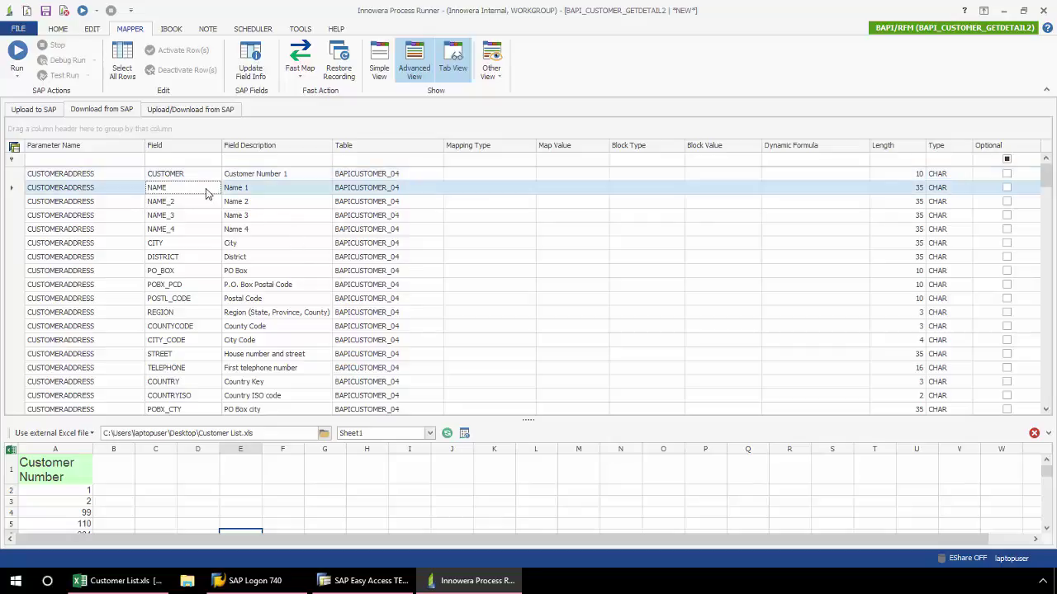
shift+click(238, 202)
shift+click(245, 217)
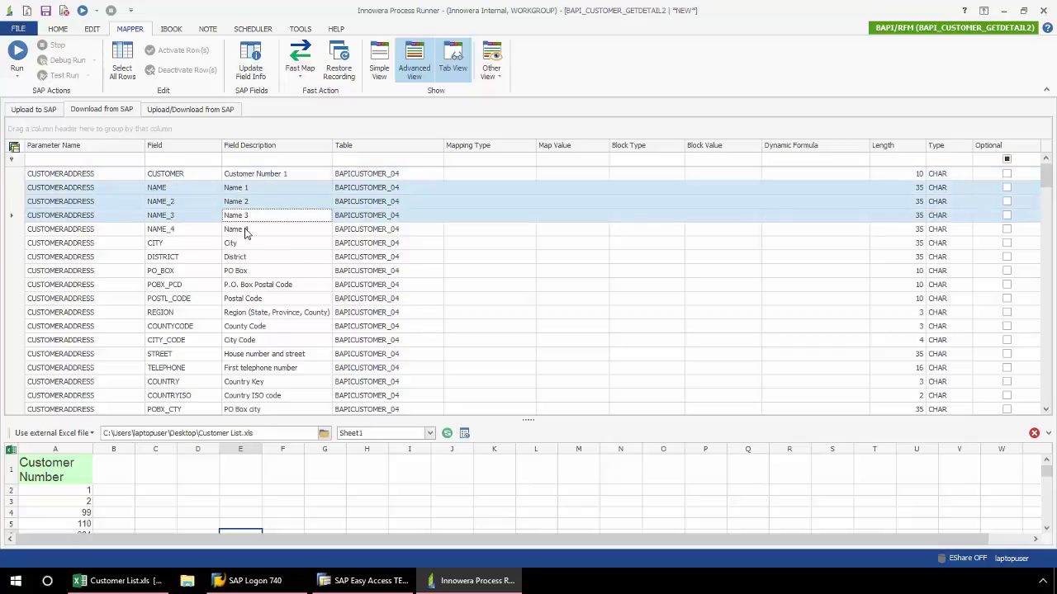
shift+click(246, 230)
shift+click(245, 243)
shift+click(246, 258)
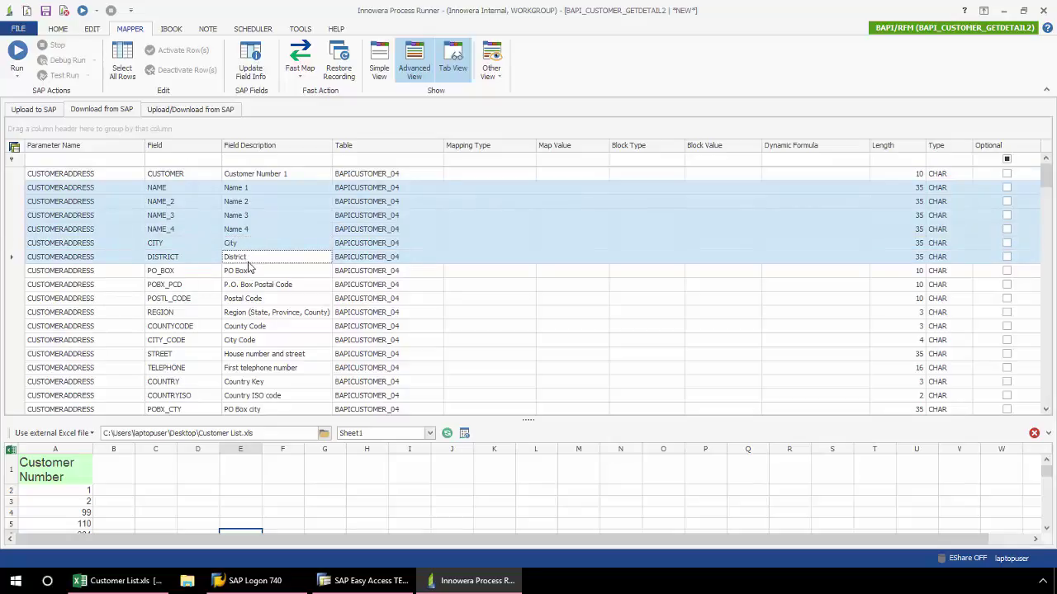
shift+click(249, 271)
shift+click(252, 285)
shift+click(256, 299)
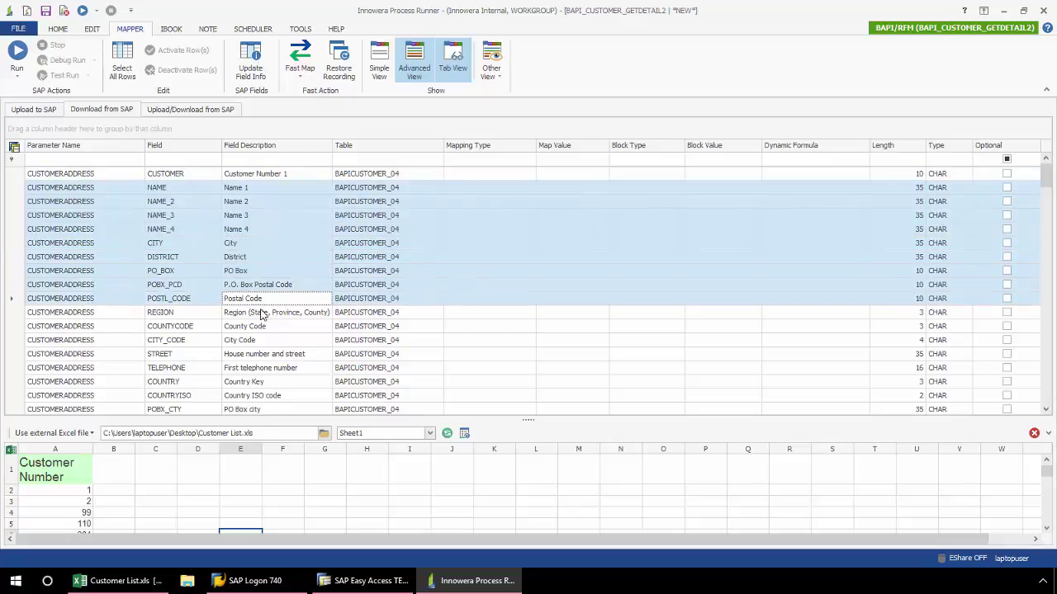
shift+click(263, 313)
shift+click(264, 327)
shift+click(257, 340)
shift+click(262, 354)
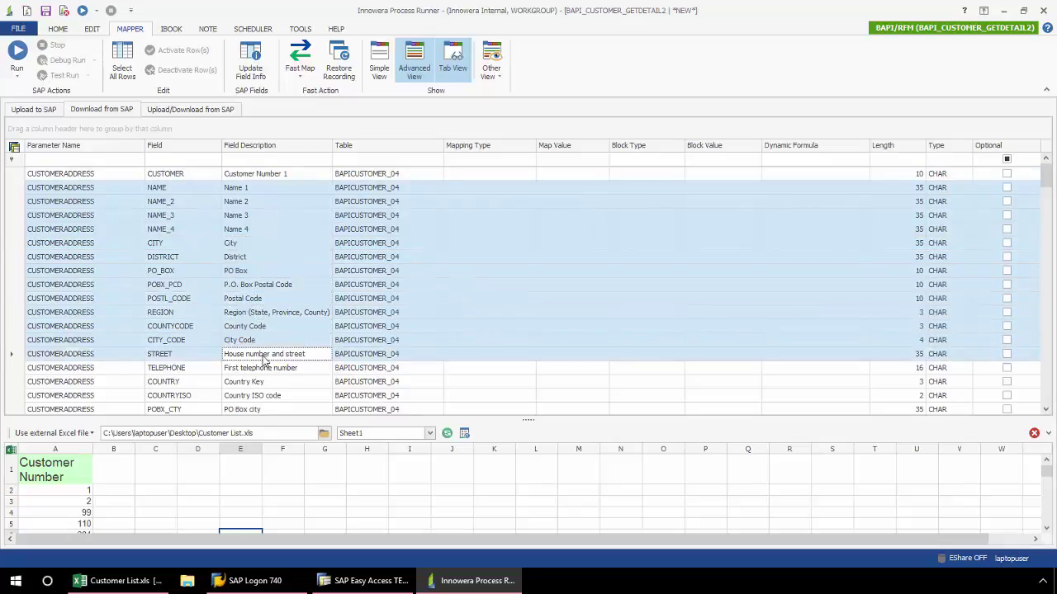
shift+click(265, 369)
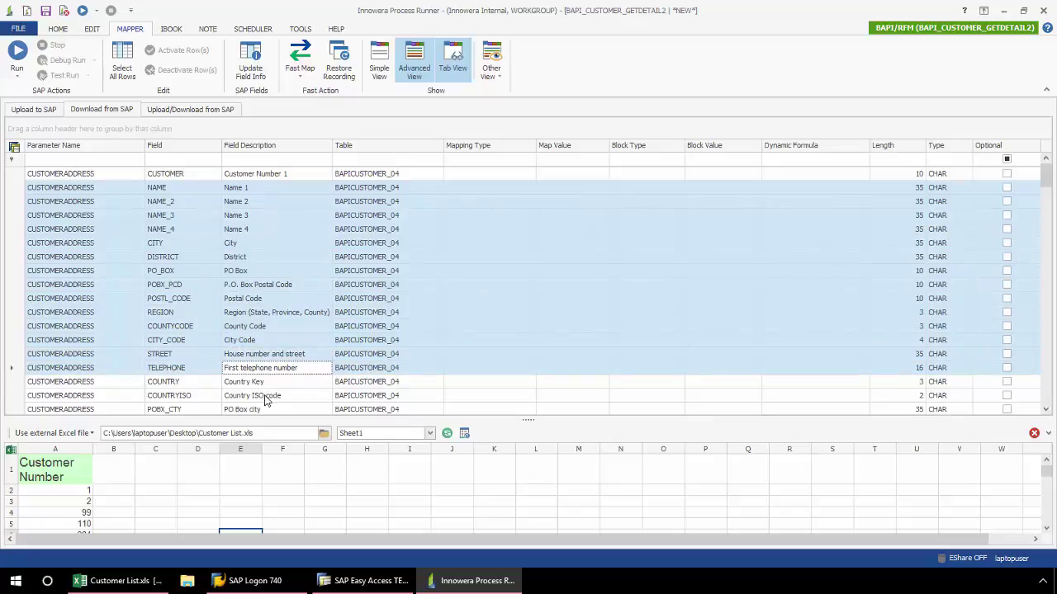
shift+click(266, 381)
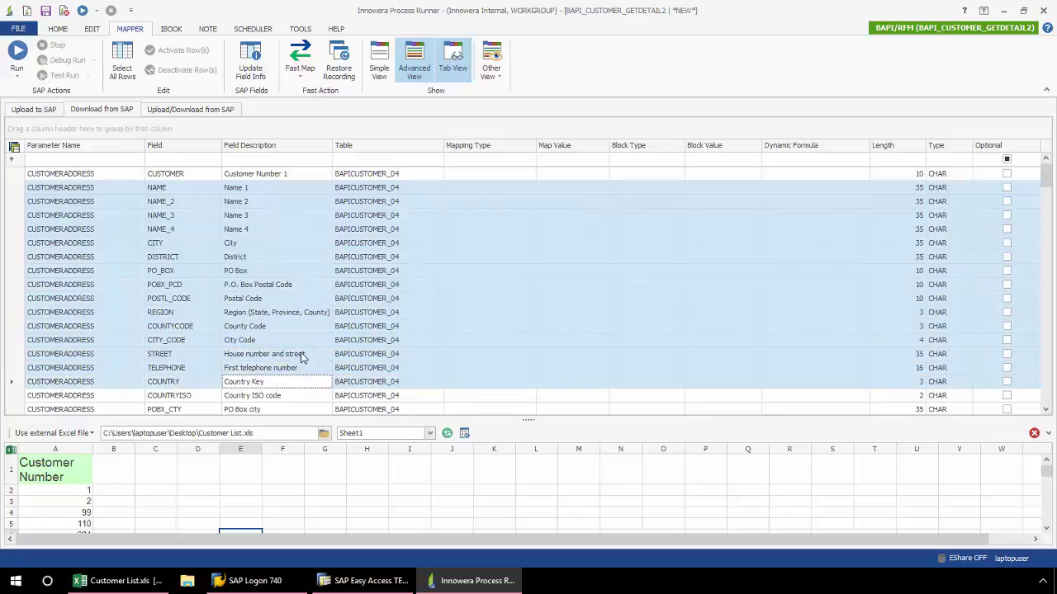
Add the LANGU, SORT_FLD, FORMOFADDR, TELEBOX and TELEPHONE2 fields to the selected download rows.
scroll(303, 351, down, 3)
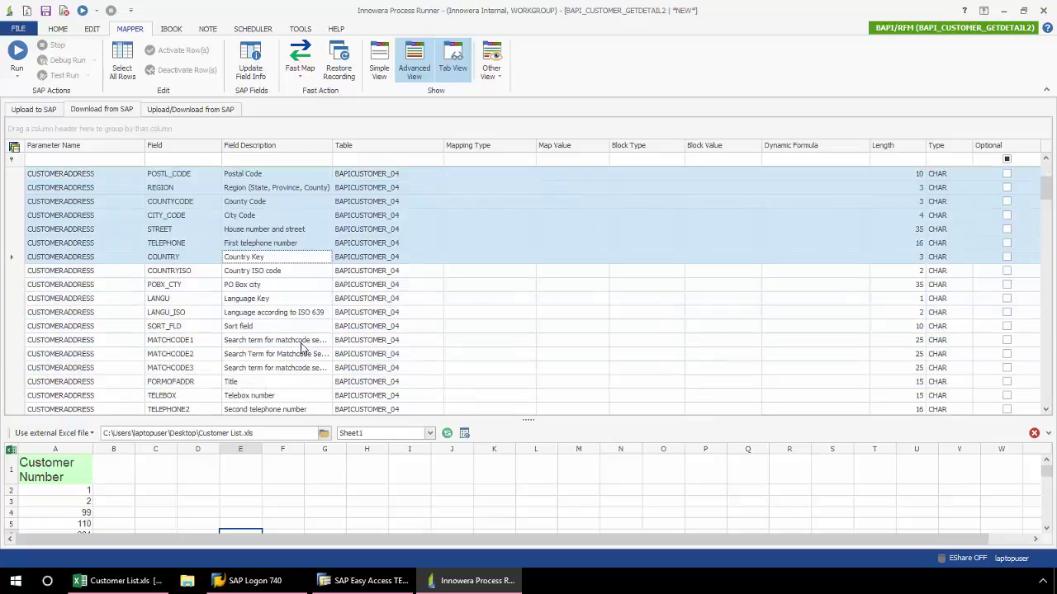
ctrl+click(247, 300)
ctrl+click(252, 327)
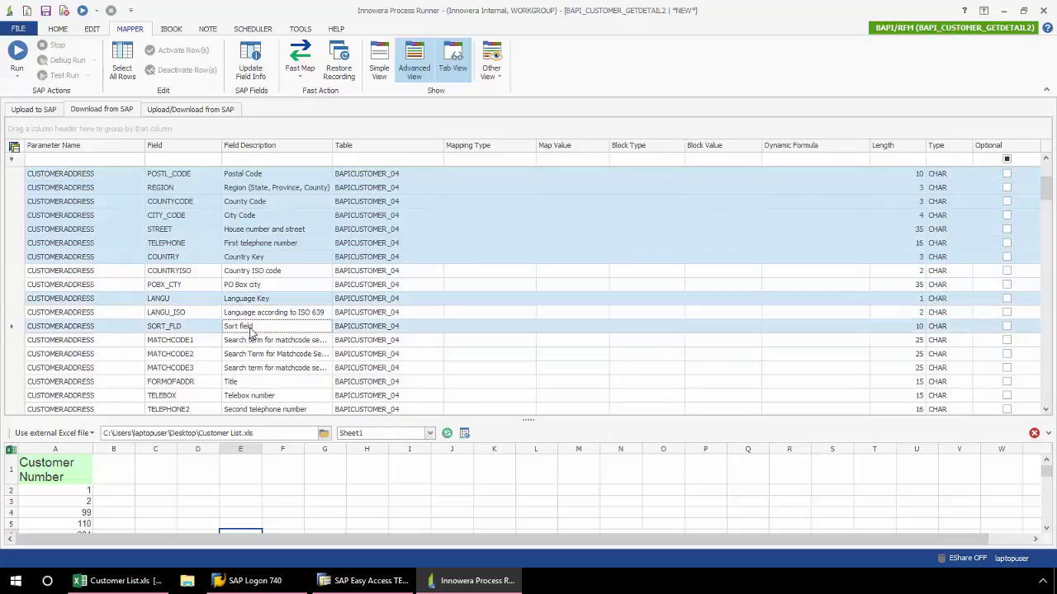
ctrl+click(253, 382)
ctrl+click(264, 397)
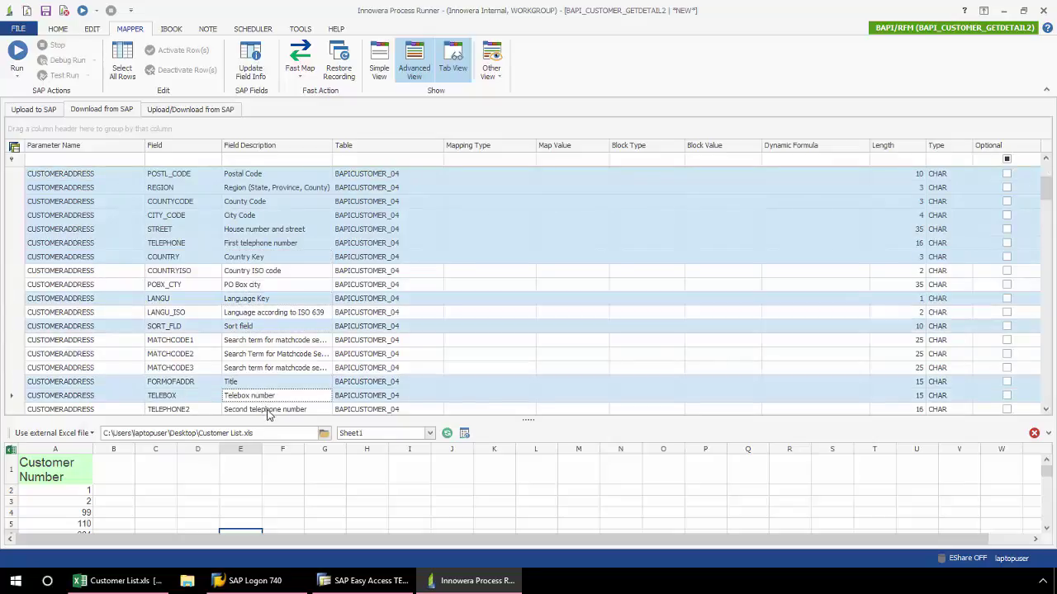
ctrl+click(269, 409)
Fast-map all the selected CUSTOMERADDRESS download fields as SAP To Excel.
right_click(404, 221)
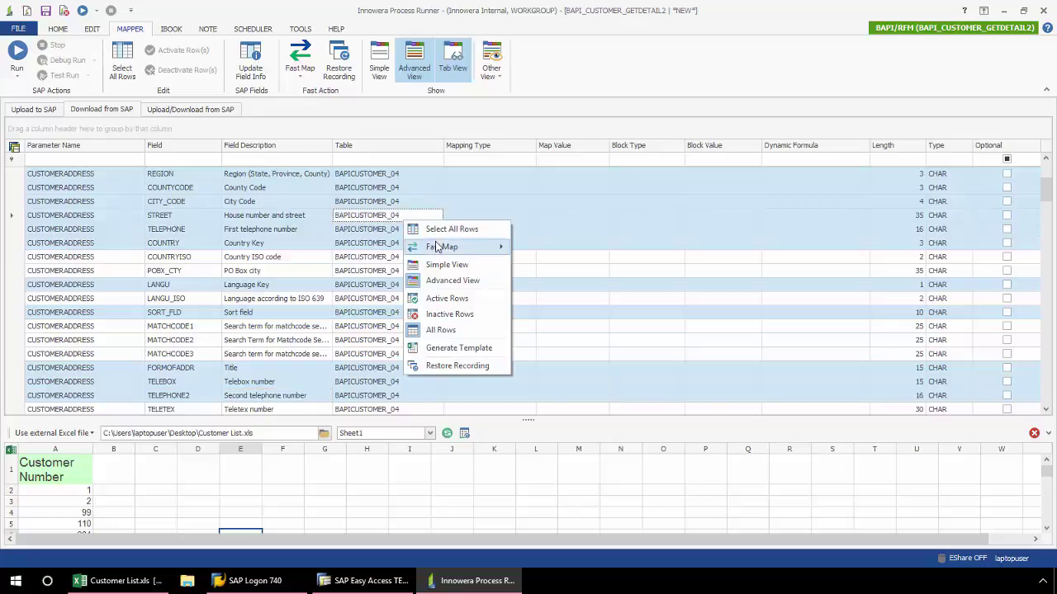
mouse_move(439, 249)
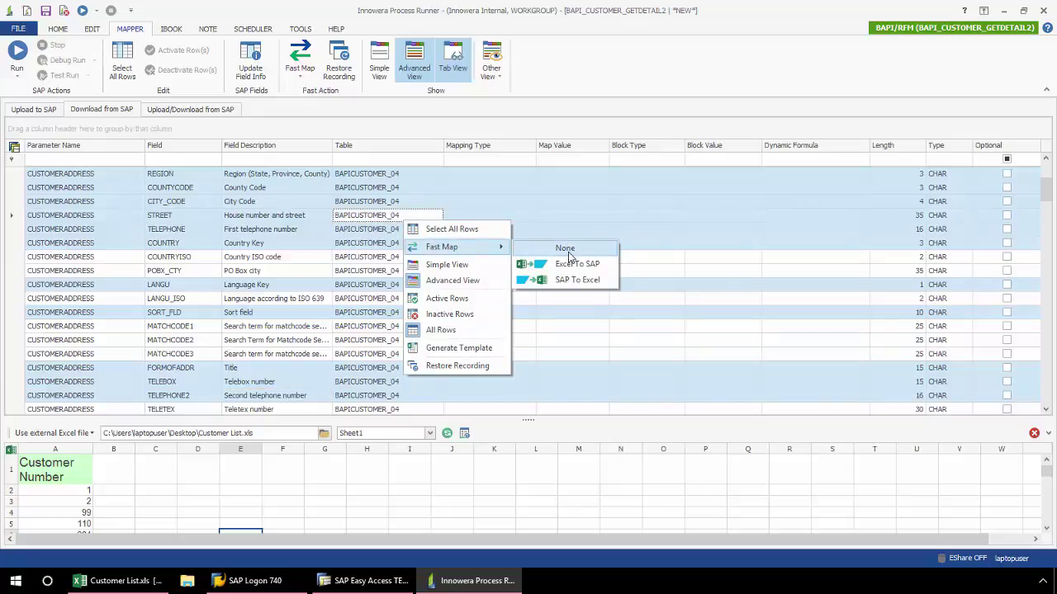
click(577, 281)
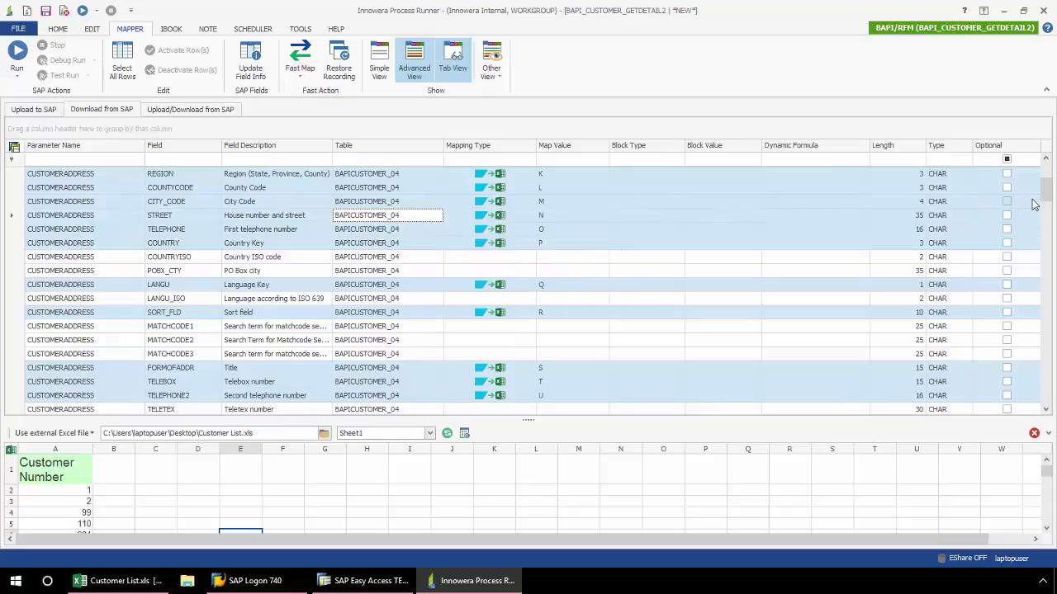
Map the TELETEX field of CUSTOMERADDRESS as SAP To Excel, with V as its map value.
mouse_move(1046, 190)
mouse_down()
mouse_move(1047, 166)
mouse_move(1049, 199)
mouse_up()
click(491, 314)
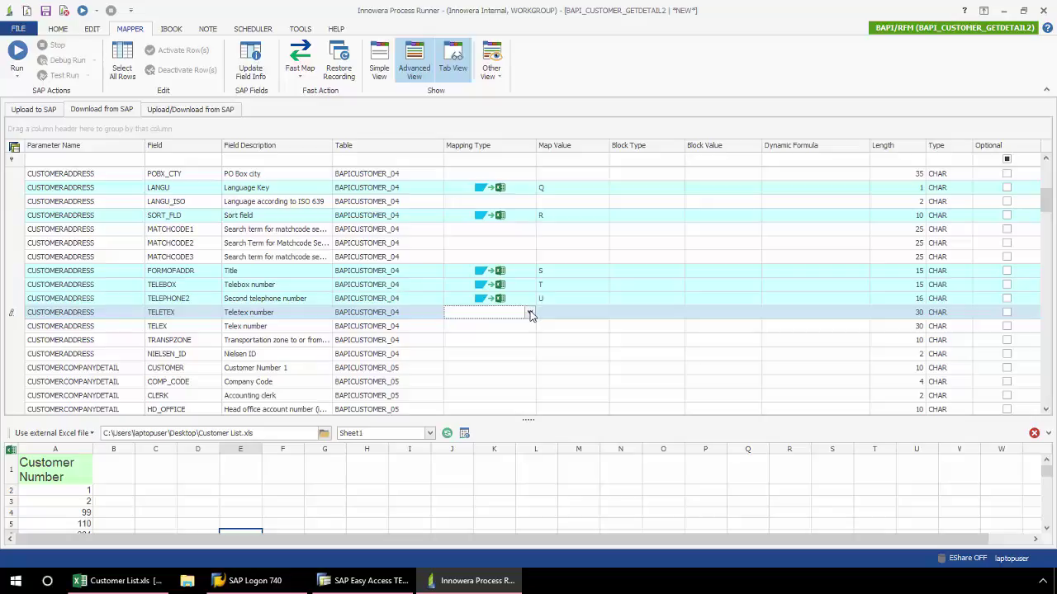
click(530, 314)
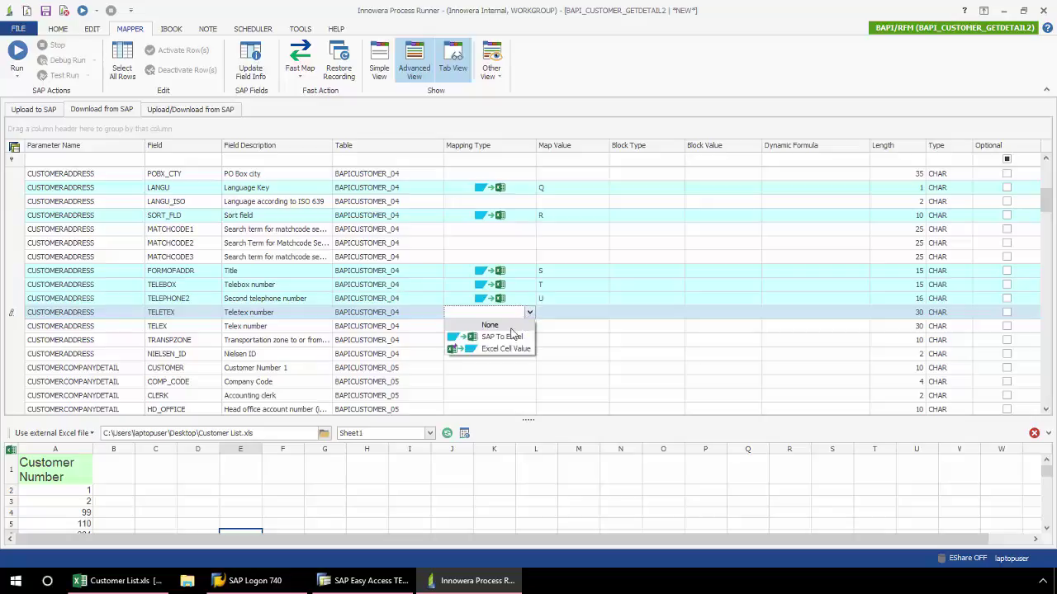
click(512, 336)
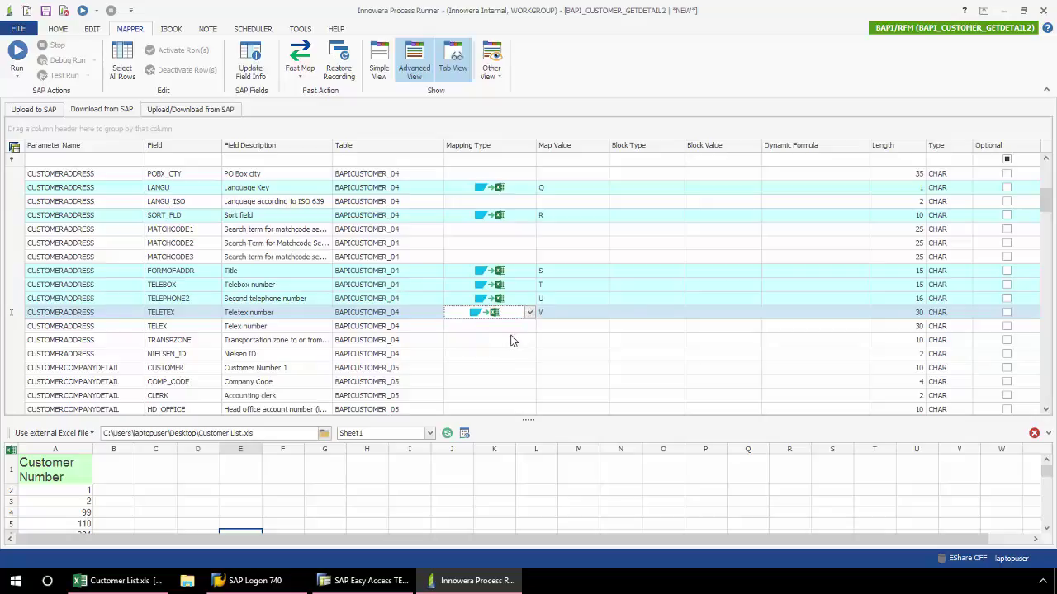
click(561, 315)
key(BackSpace)
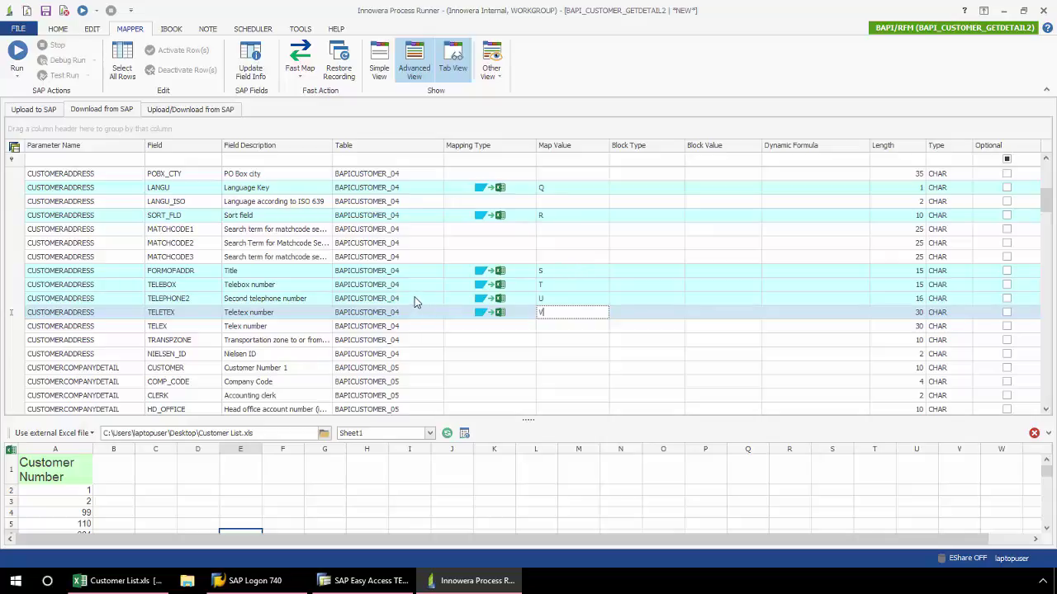
Among the upload/download fields, try Excel To SAP mapping on the CUSTOMERBANKDETAIL CUSTOMER field and reset it to None.
click(198, 113)
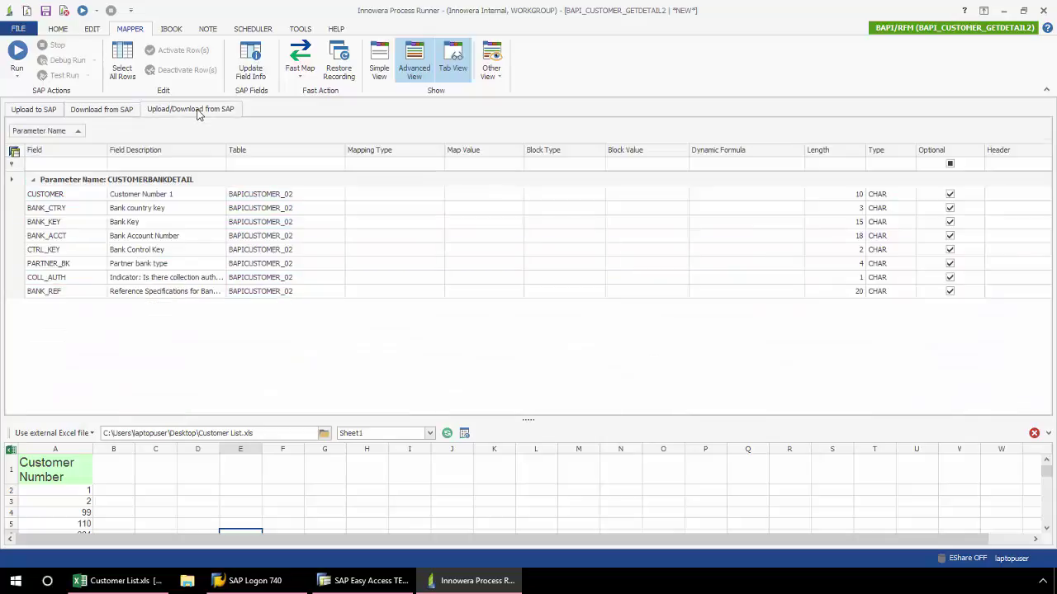
click(431, 198)
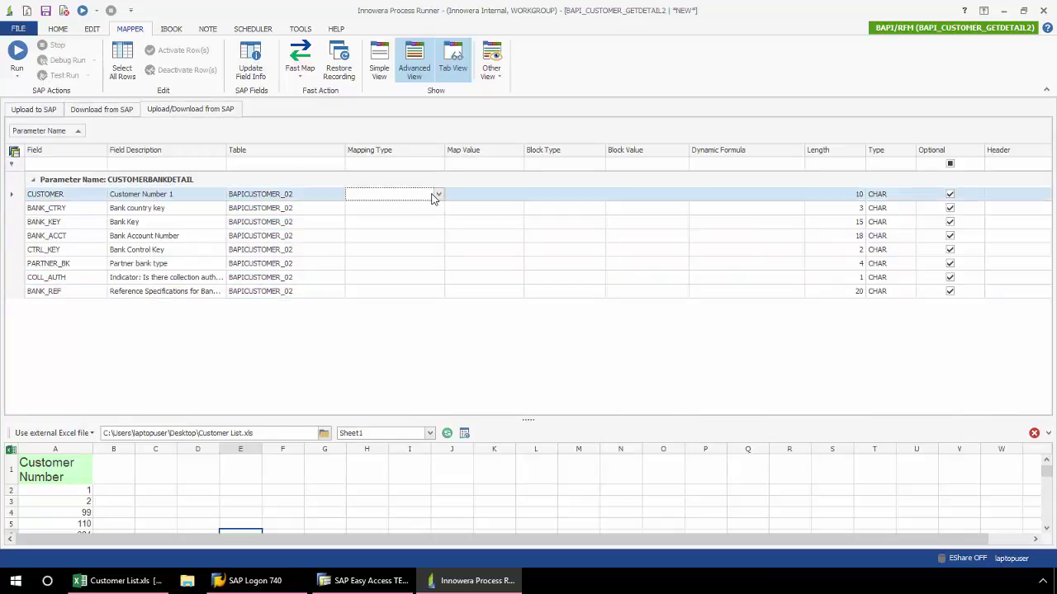
click(439, 195)
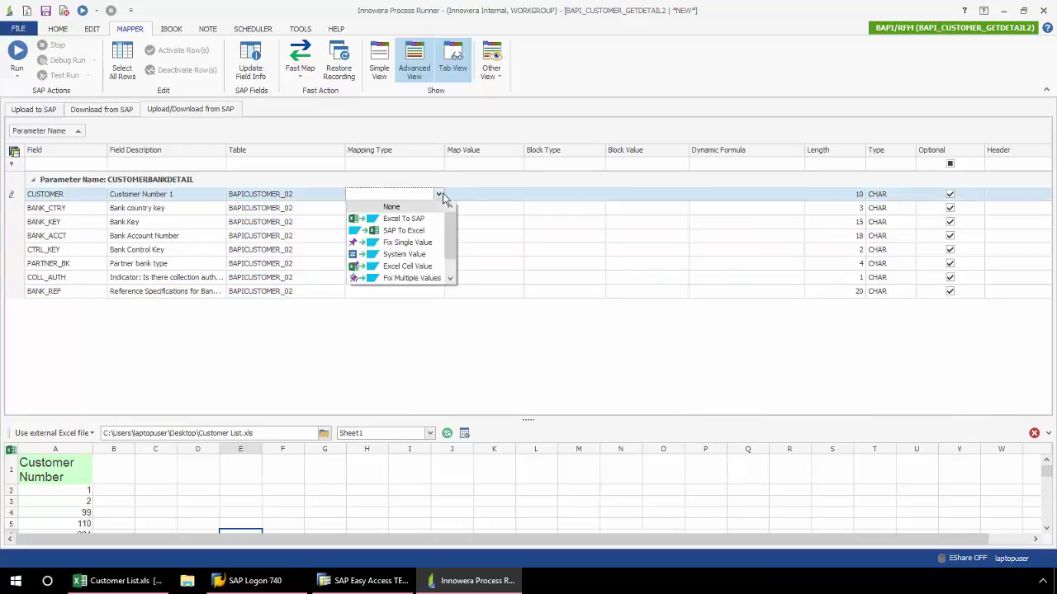
click(411, 220)
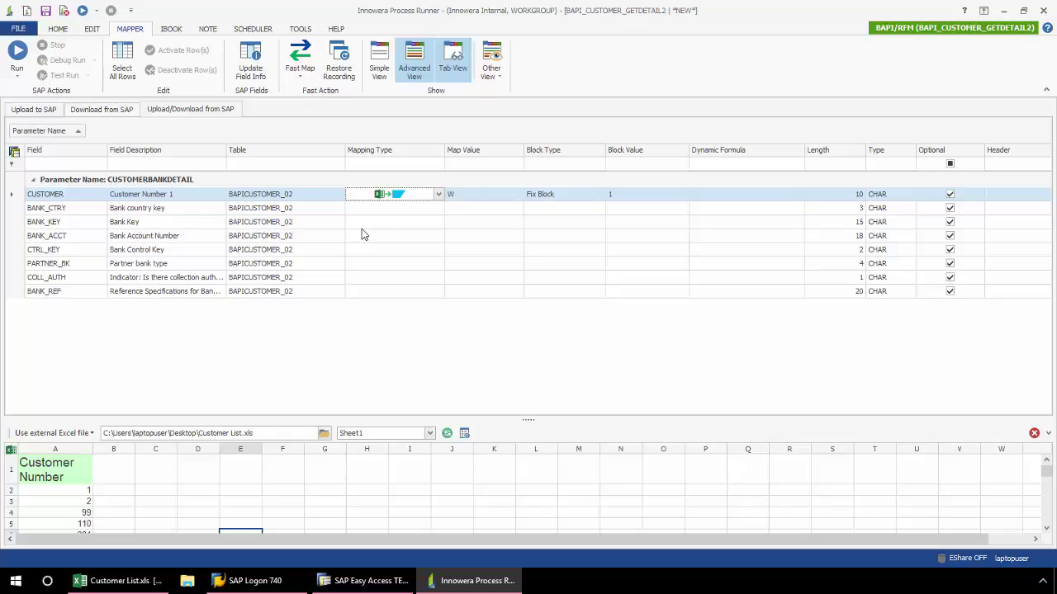
click(438, 195)
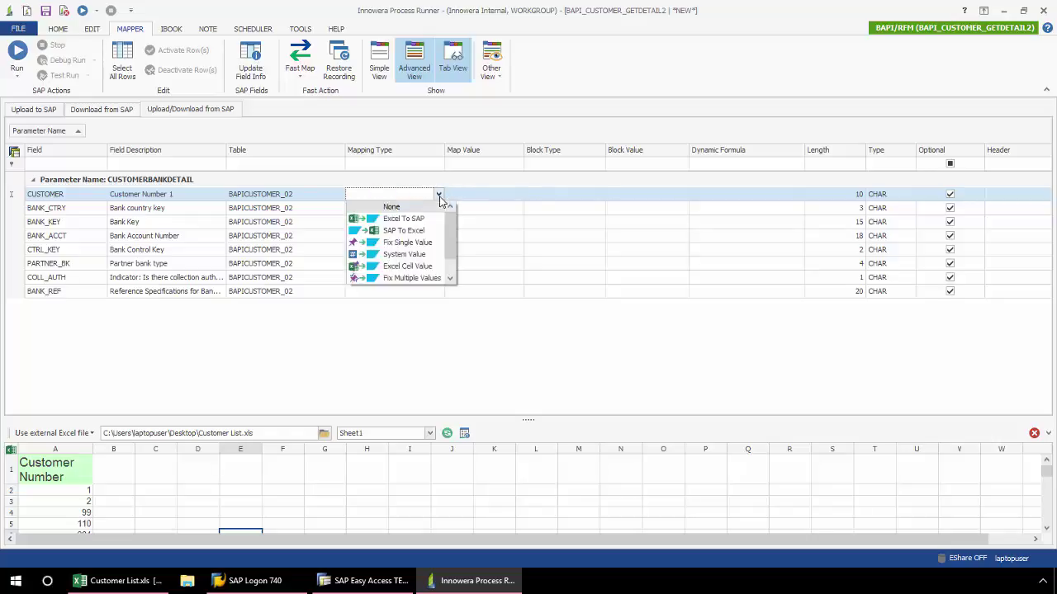
click(428, 206)
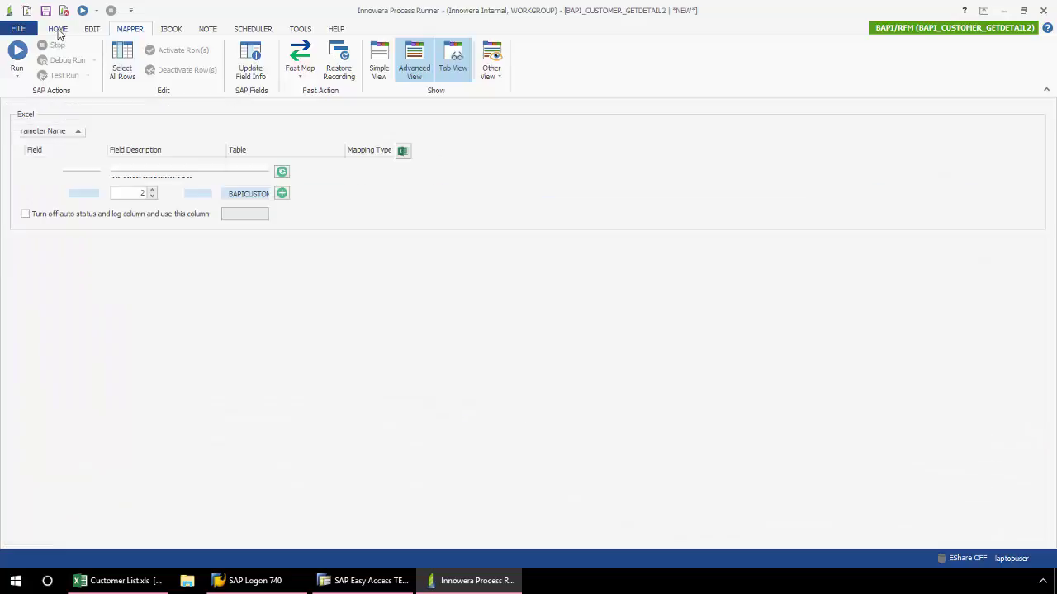
Extend the end row of the external Excel file so the run covers the whole customer list, and return to the field mapping.
click(58, 30)
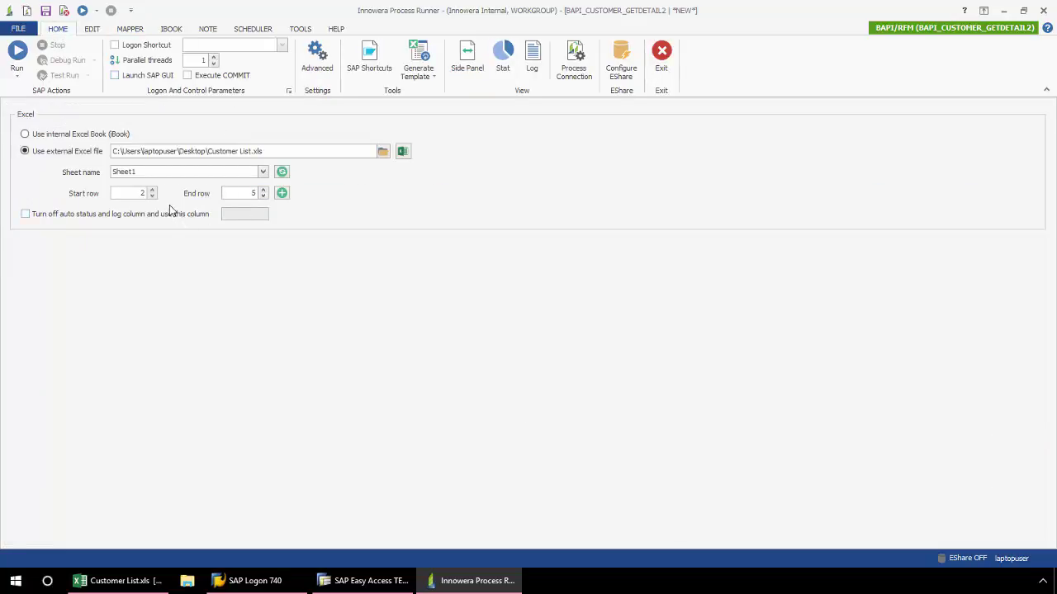
click(255, 197)
text(1)
click(130, 29)
click(129, 29)
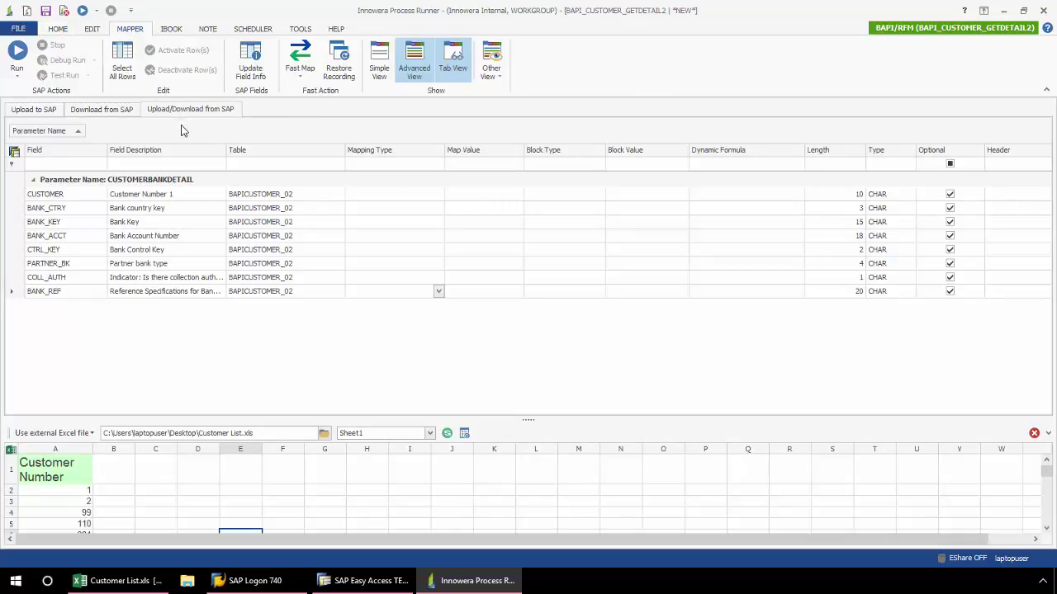
Apply the A-Add Leading Zeros dynamic formula to the CUSTOMERNO field that is uploaded to SAP.
click(51, 112)
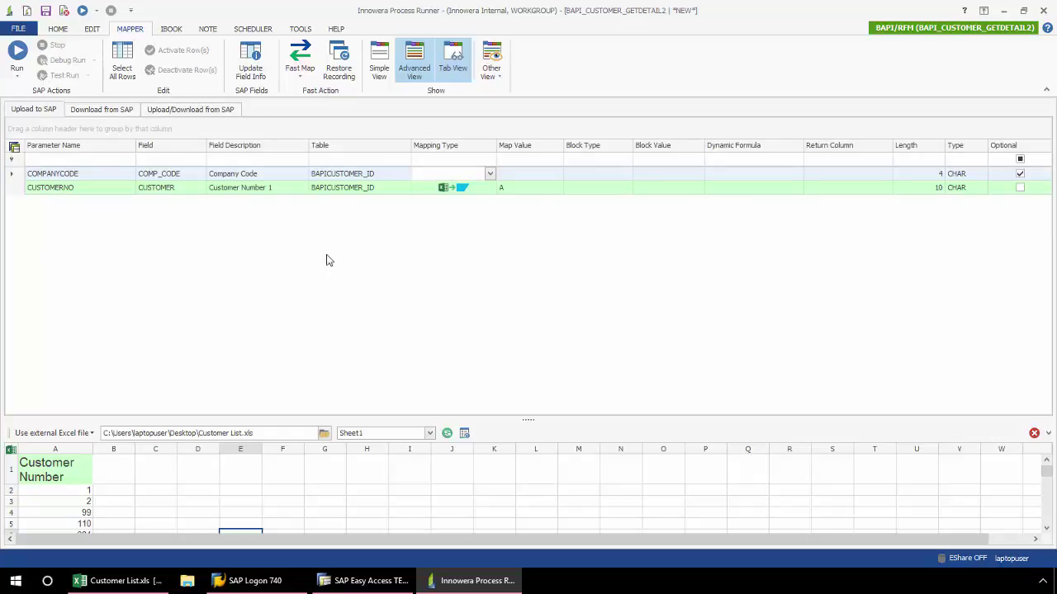
click(787, 188)
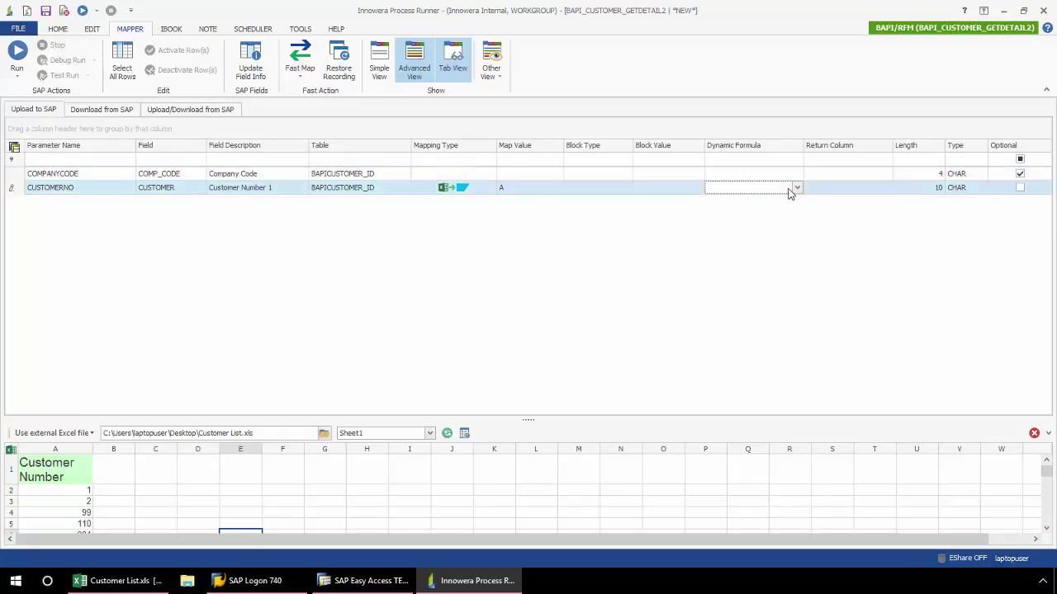
click(798, 188)
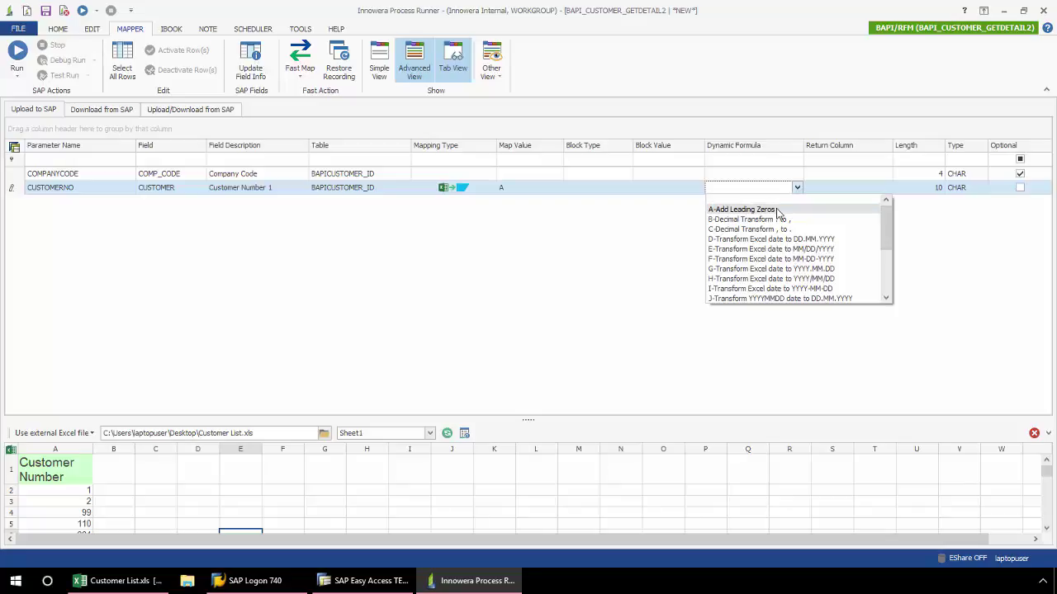
click(776, 211)
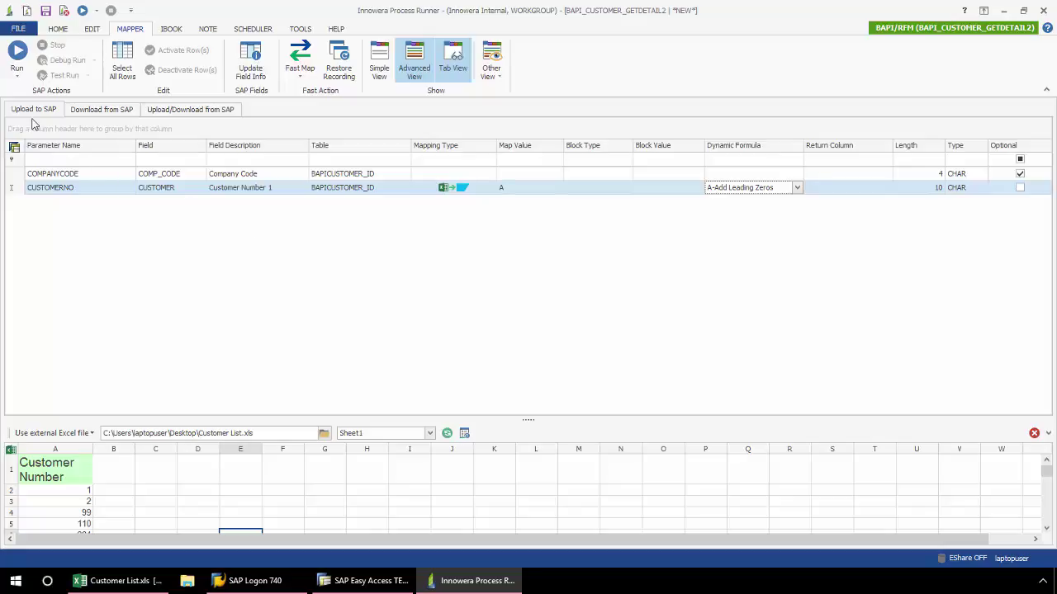
Run the process, saving it locally in the ProcessFiles folder under the proposed .iff name and logging on to SAP with the prefilled credentials.
click(18, 57)
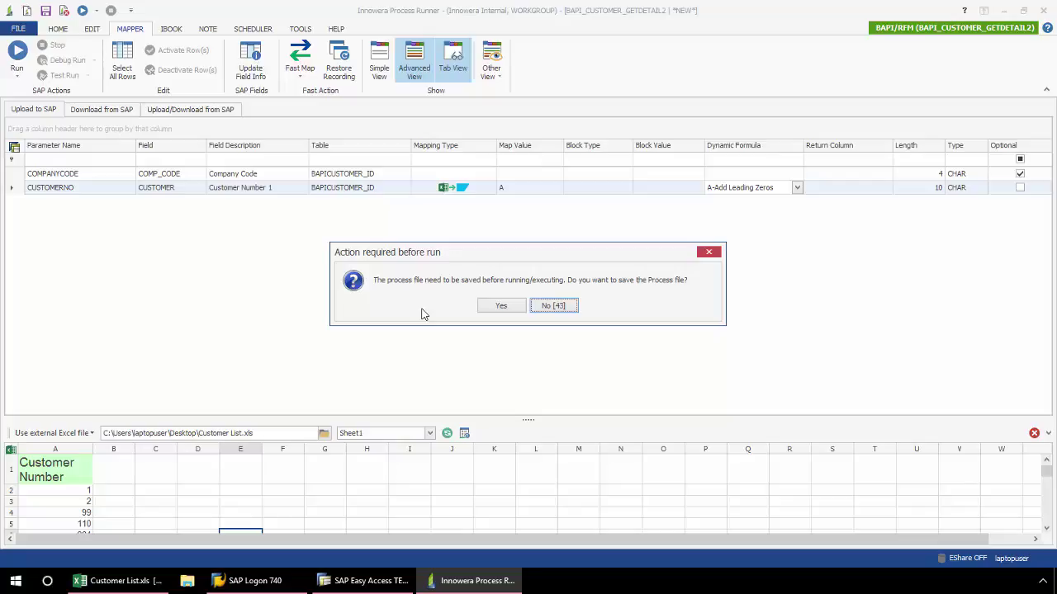
click(501, 307)
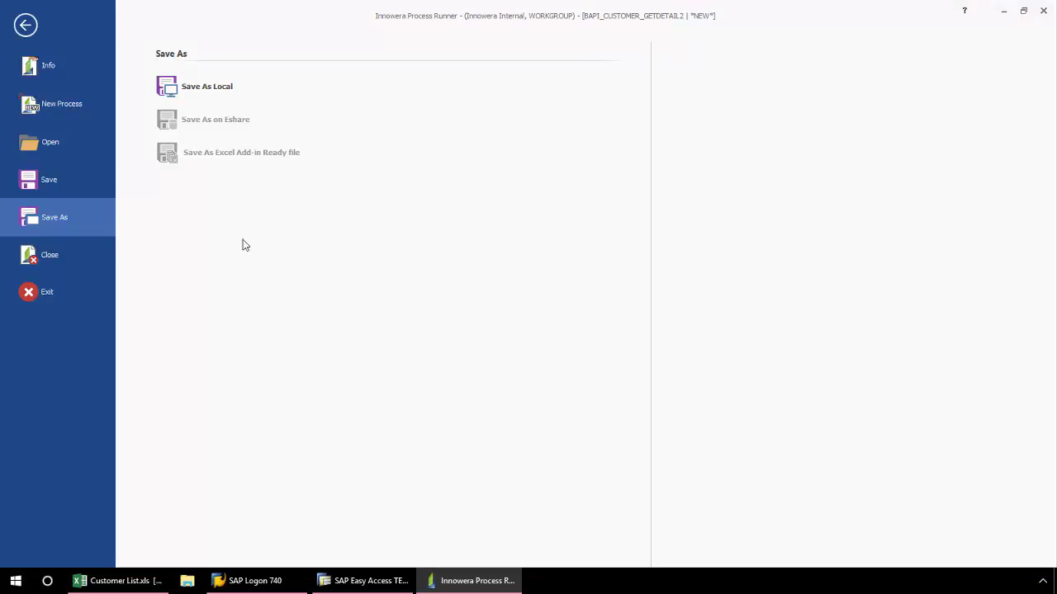
click(206, 96)
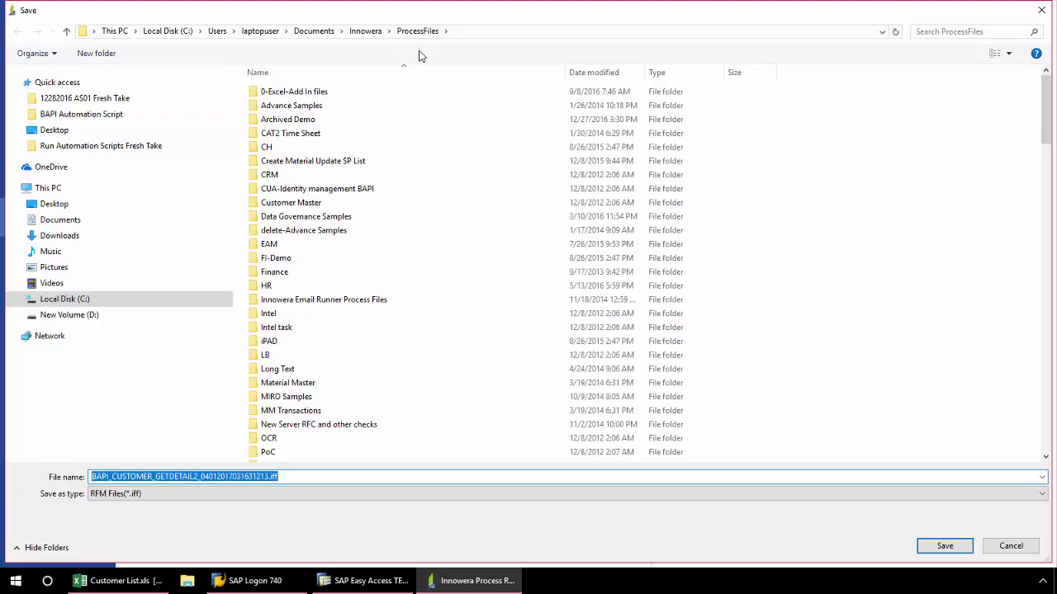
click(937, 548)
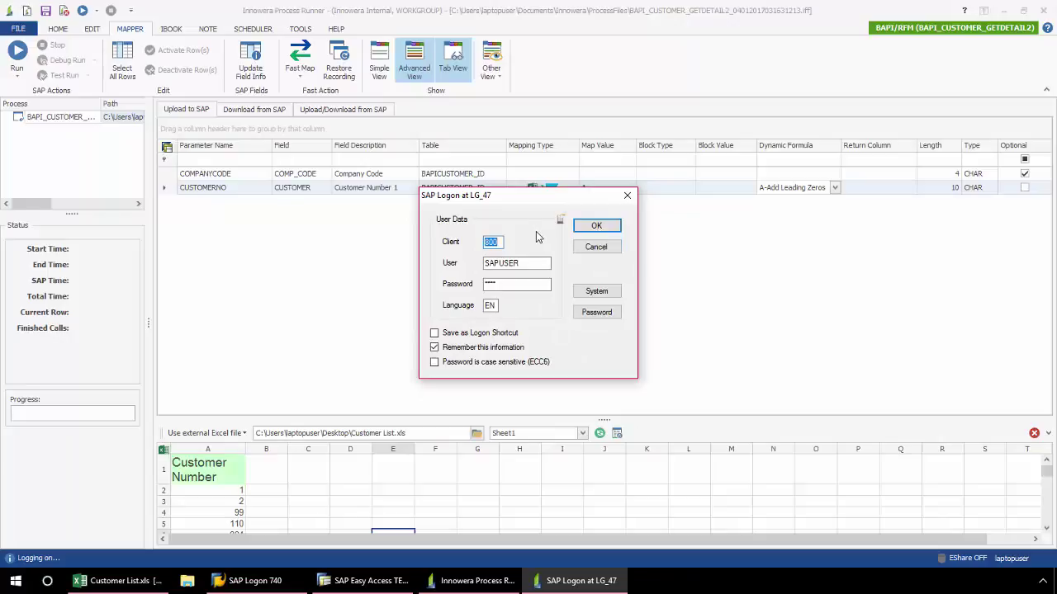
click(591, 229)
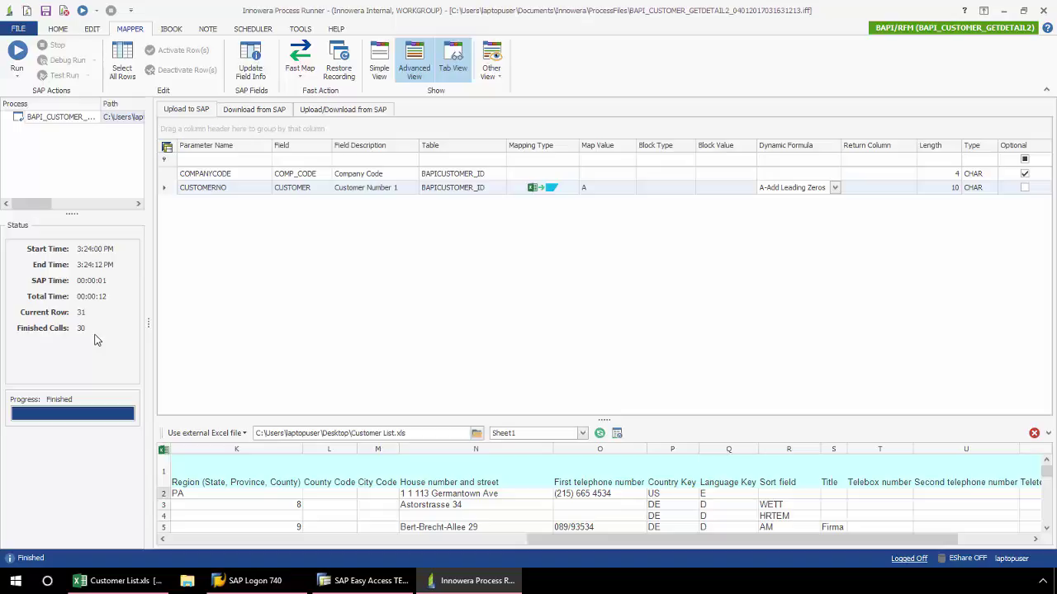
Review the downloaded customer details in Customer List.xls in Excel, and return to Innowera Process Runner to view its help options.
click(119, 581)
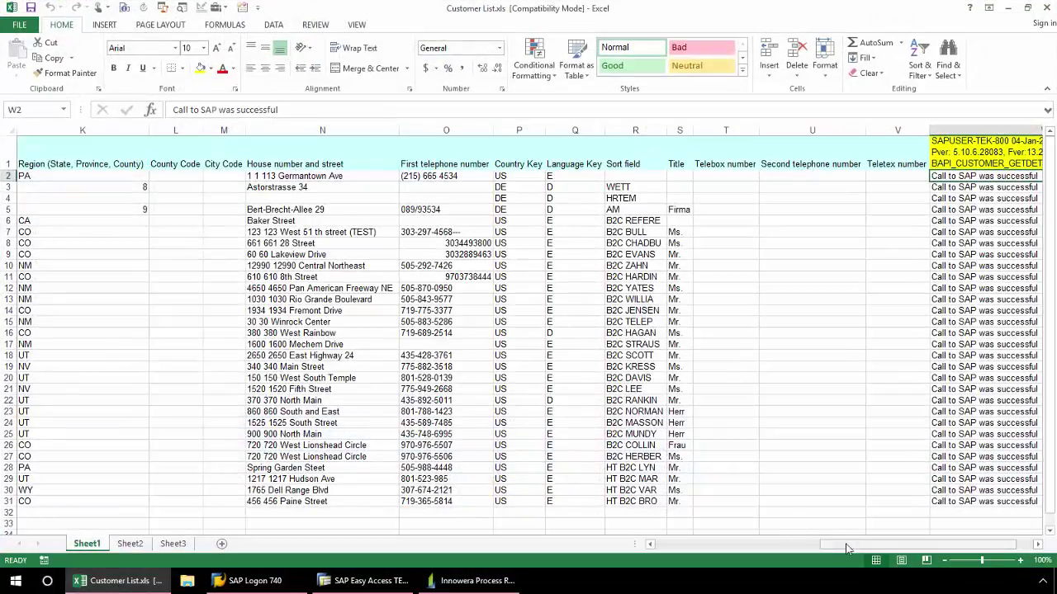
drag(846, 549, 677, 549)
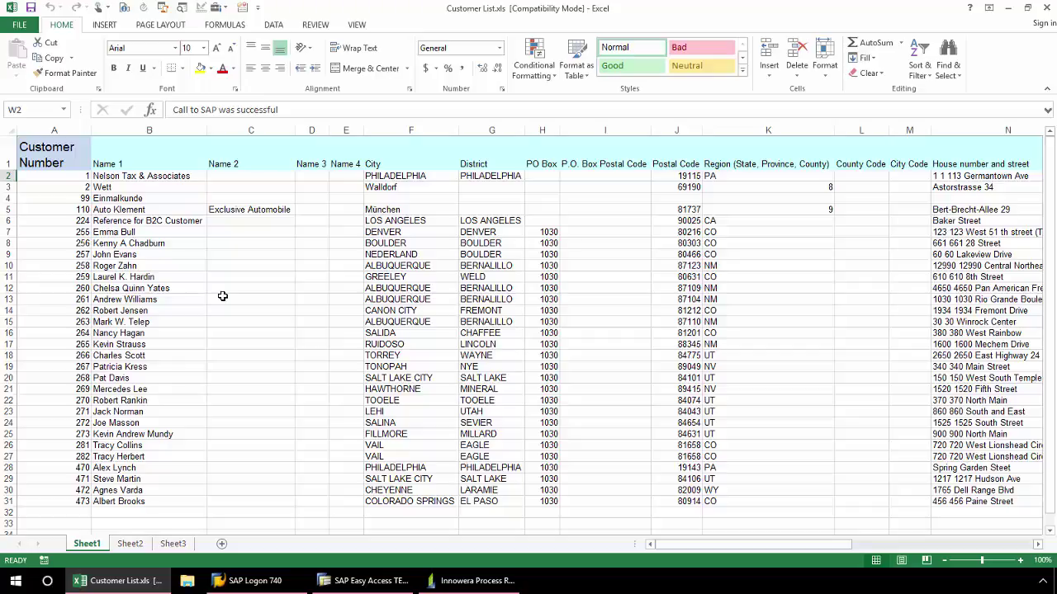
click(452, 580)
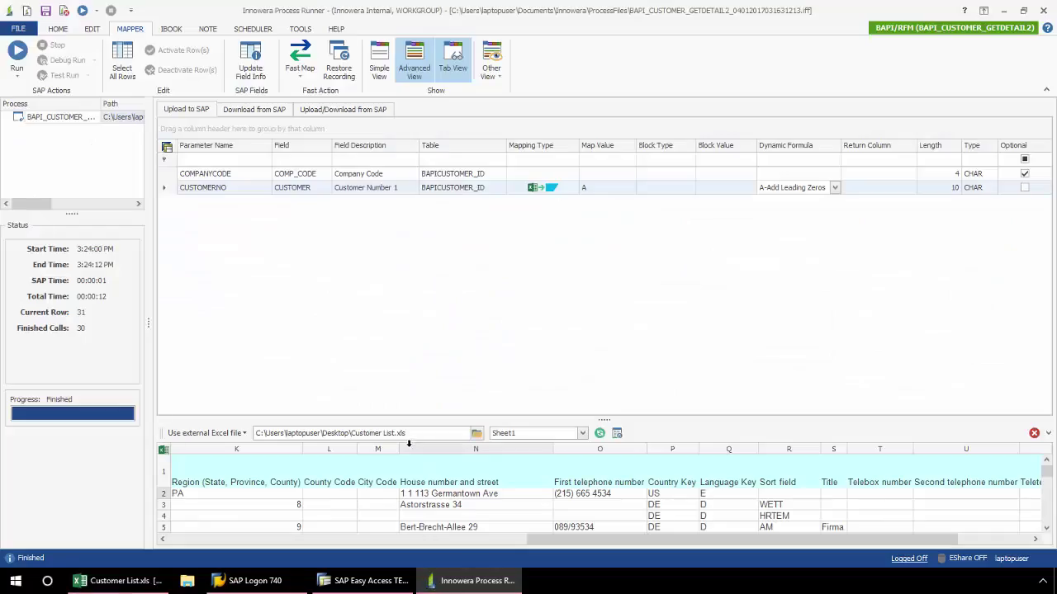
click(335, 30)
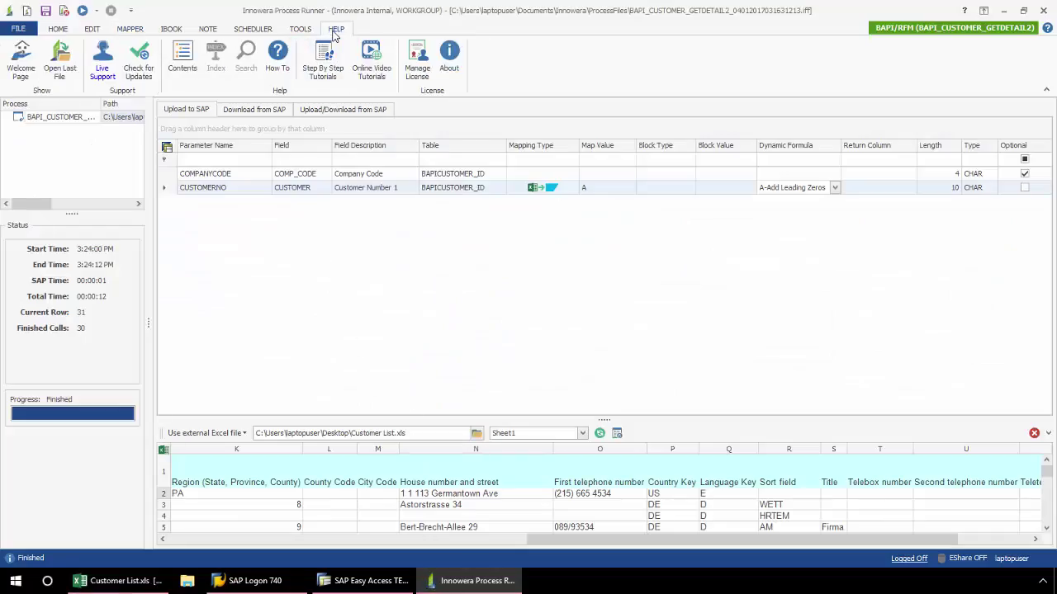